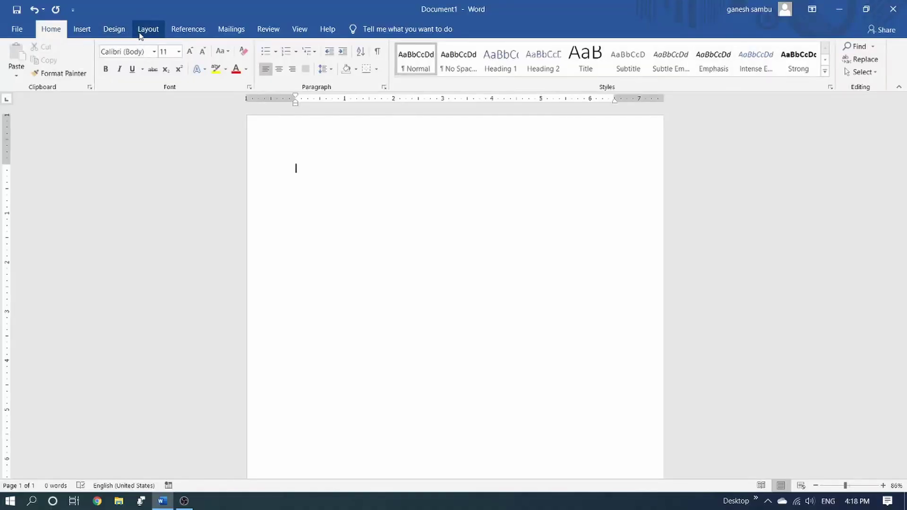
- Set the page to Legal size, Landscape orientation and Narrow margins
{"action": "left_click", "coordinate": [146, 30]}
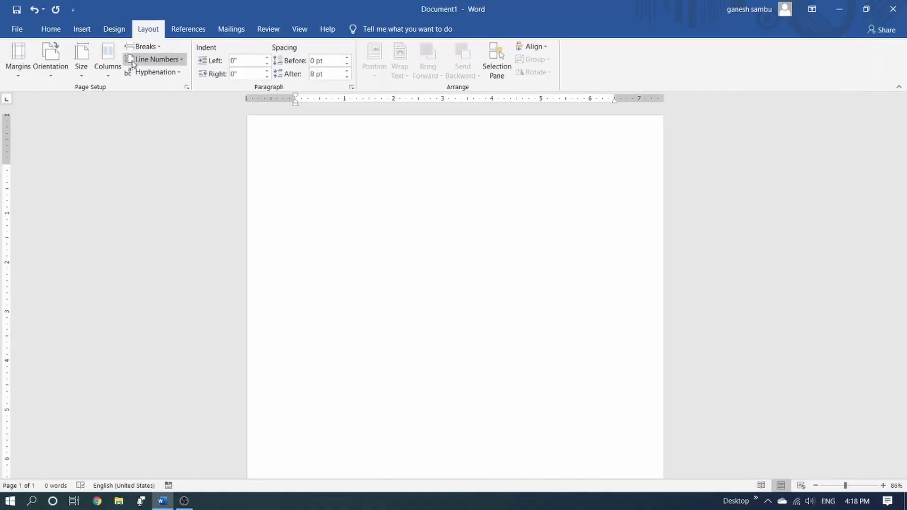
{"action": "left_click", "coordinate": [87, 61]}
{"action": "left_click", "coordinate": [106, 113]}
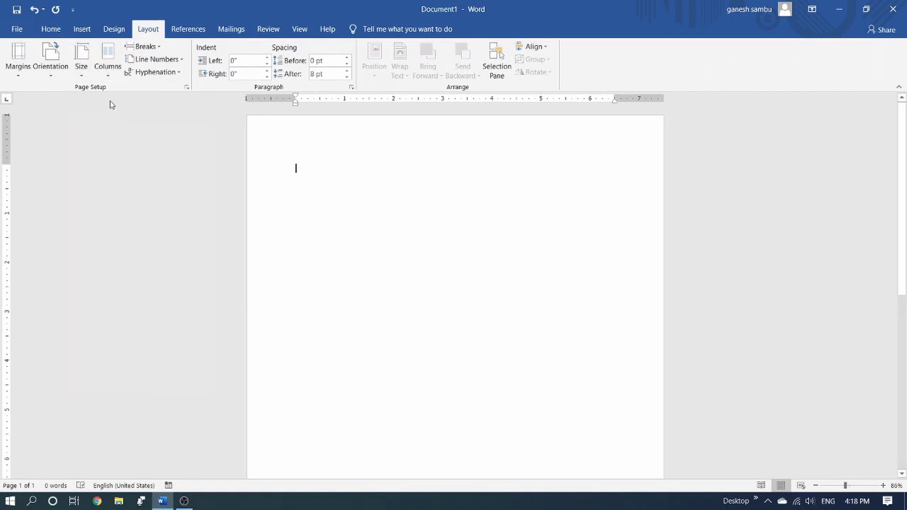
{"action": "left_click", "coordinate": [54, 70]}
{"action": "left_click", "coordinate": [78, 118]}
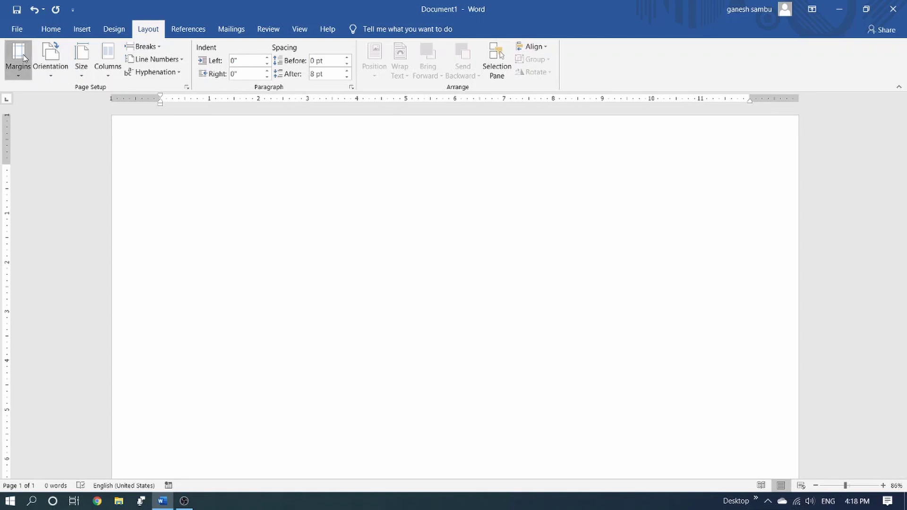
{"action": "left_click", "coordinate": [18, 59]}
{"action": "left_click", "coordinate": [75, 169]}
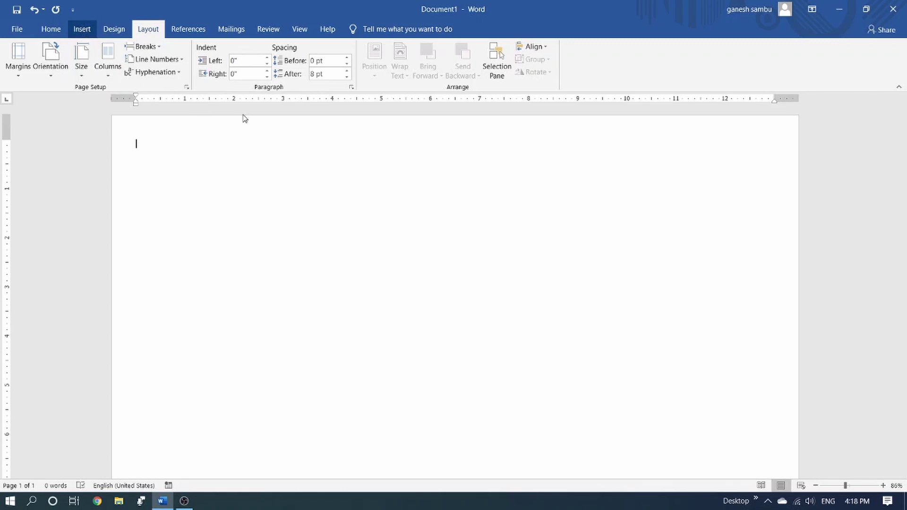
{"action": "left_click", "coordinate": [81, 29]}
{"action": "left_click", "coordinate": [114, 29]}
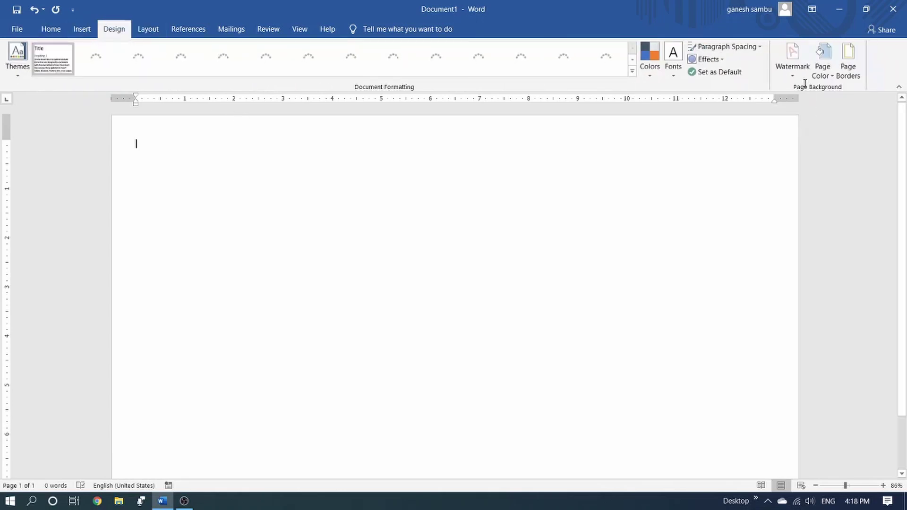
- Apply the caterpillar-and-leaf 'borderfor book d' watermark from the General section
{"action": "left_click", "coordinate": [784, 71]}
{"action": "scroll", "coordinate": [761, 212], "scroll_direction": "down", "scroll_amount": 3}
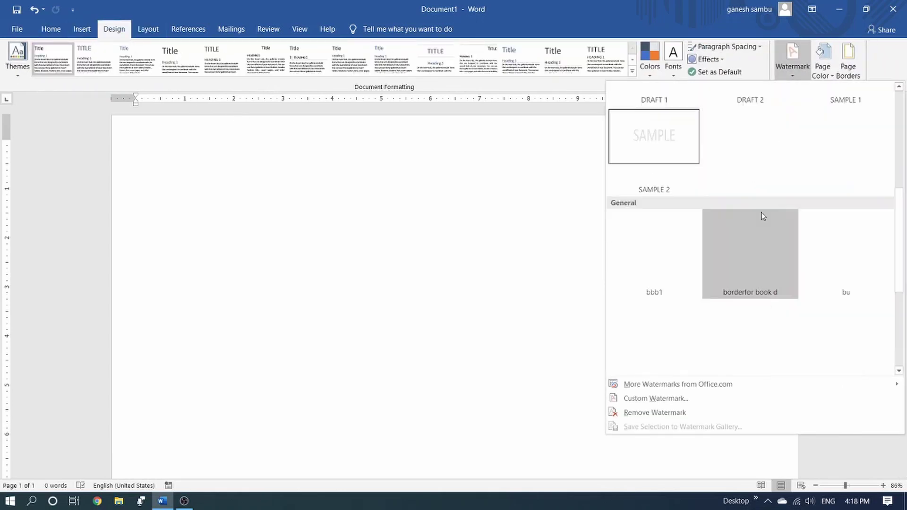
{"action": "scroll", "coordinate": [763, 213], "scroll_direction": "down", "scroll_amount": 3}
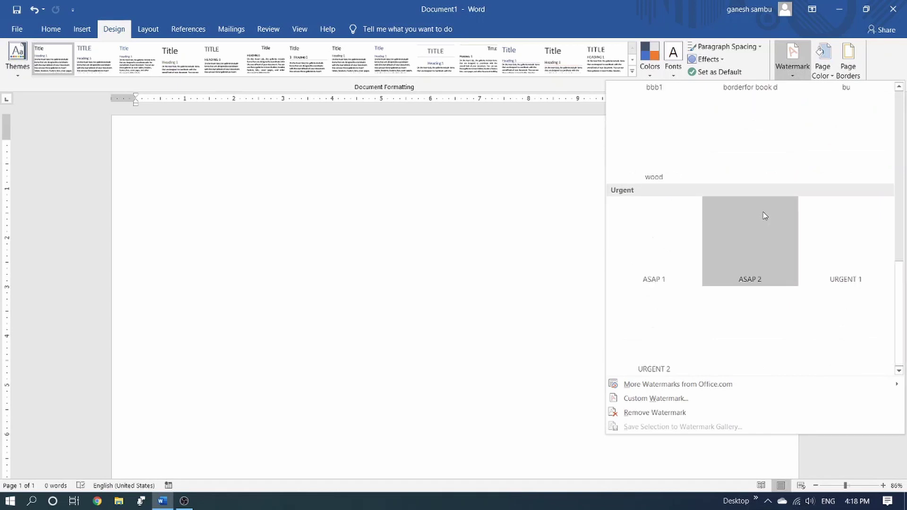
{"action": "scroll", "coordinate": [765, 215], "scroll_direction": "up", "scroll_amount": 5}
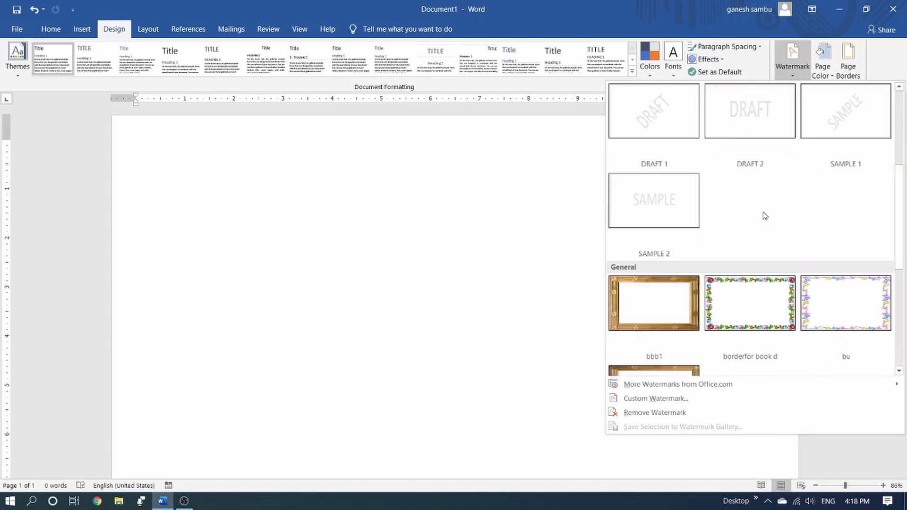
{"action": "left_click", "coordinate": [754, 314]}
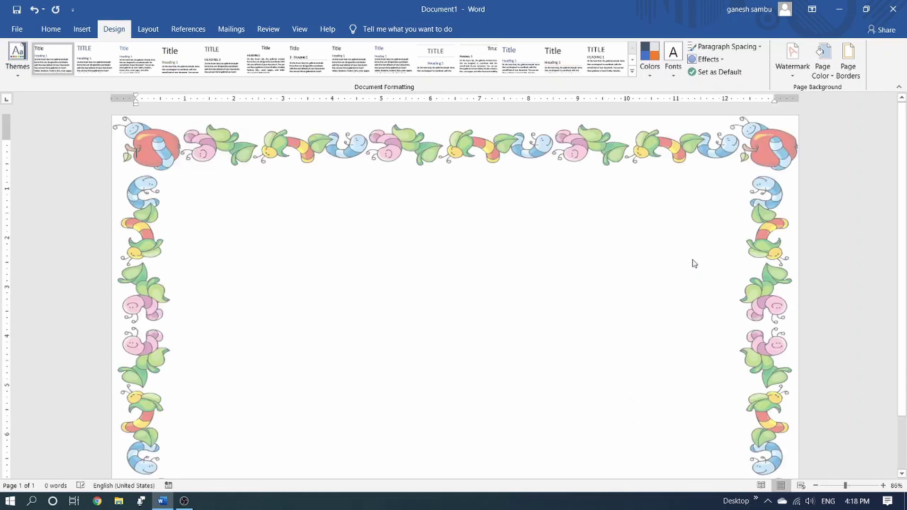
- Insert the saved 'apple' footer from the General section and close Header and Footer
{"action": "left_click", "coordinate": [81, 29]}
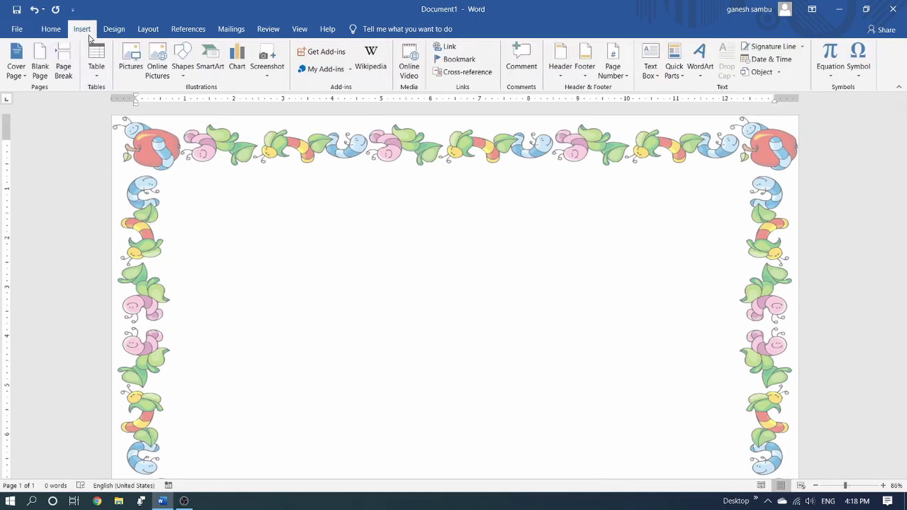
{"action": "left_click", "coordinate": [585, 67]}
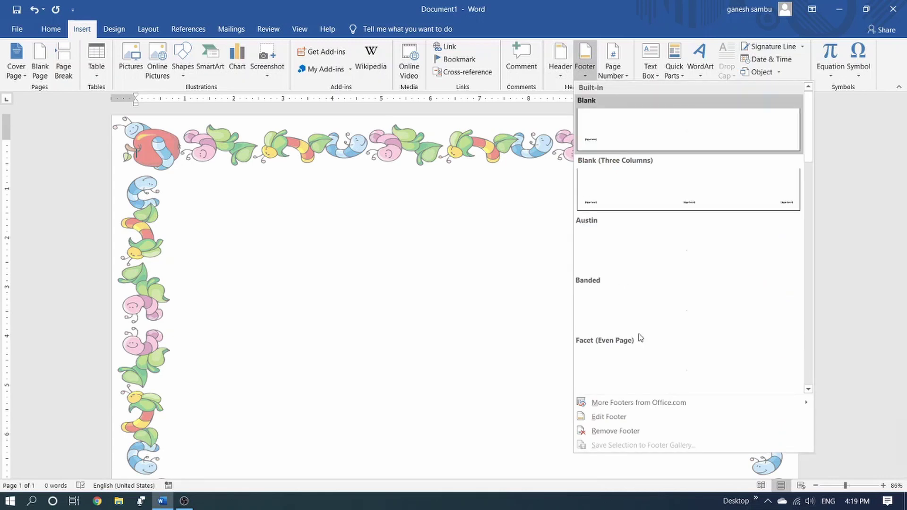
{"action": "scroll", "coordinate": [640, 337], "scroll_direction": "down", "scroll_amount": 3}
{"action": "scroll", "coordinate": [640, 337], "scroll_direction": "down", "scroll_amount": 3}
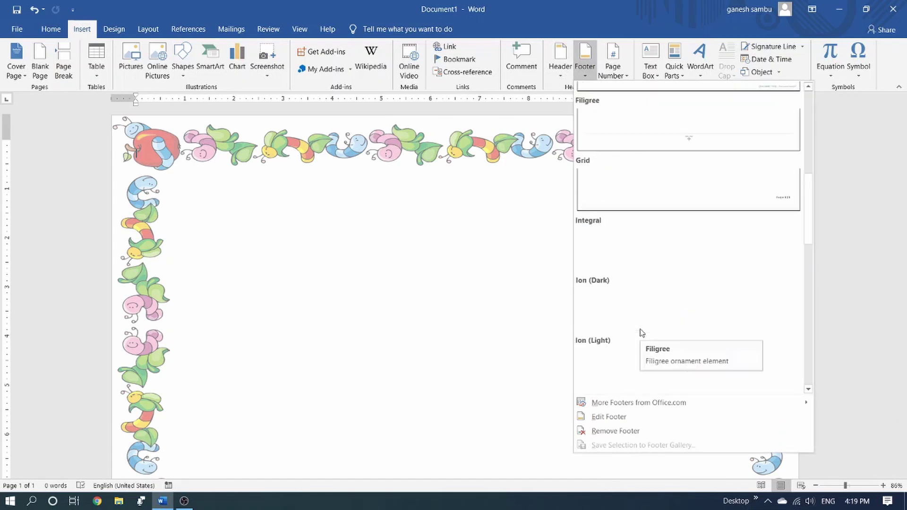
{"action": "scroll", "coordinate": [641, 329], "scroll_direction": "down", "scroll_amount": 3}
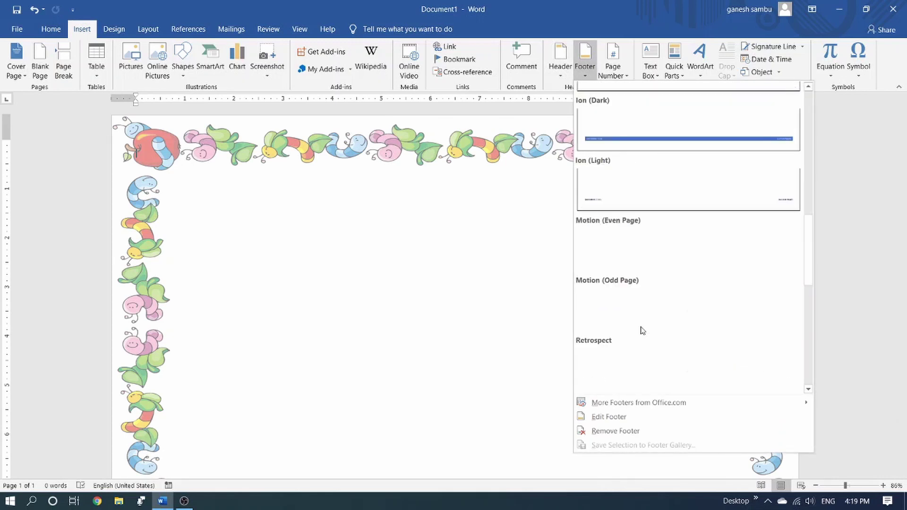
{"action": "scroll", "coordinate": [641, 326], "scroll_direction": "down", "scroll_amount": 3}
{"action": "scroll", "coordinate": [642, 328], "scroll_direction": "down", "scroll_amount": 3}
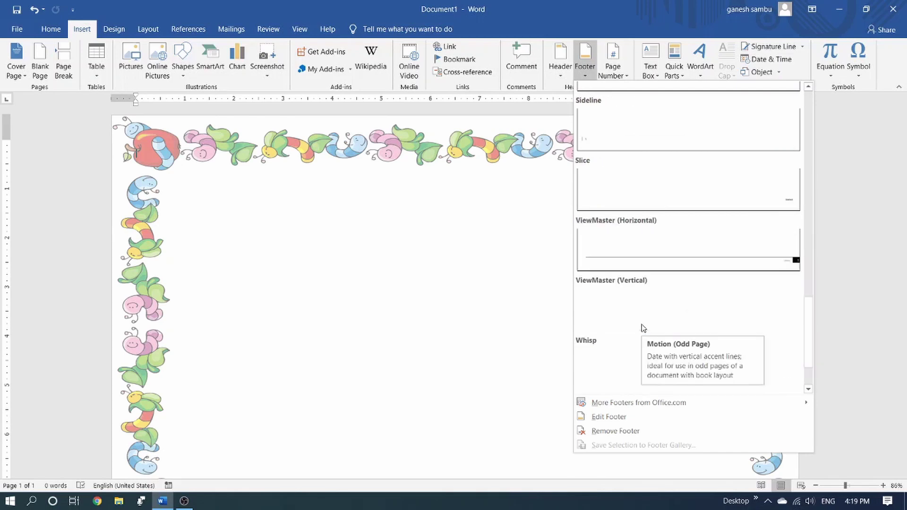
{"action": "scroll", "coordinate": [642, 327], "scroll_direction": "down", "scroll_amount": 2}
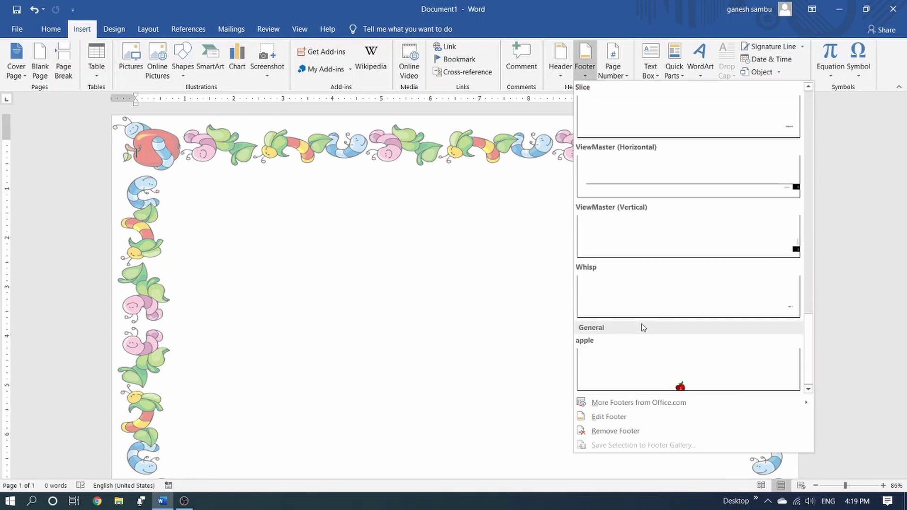
{"action": "left_click", "coordinate": [663, 371]}
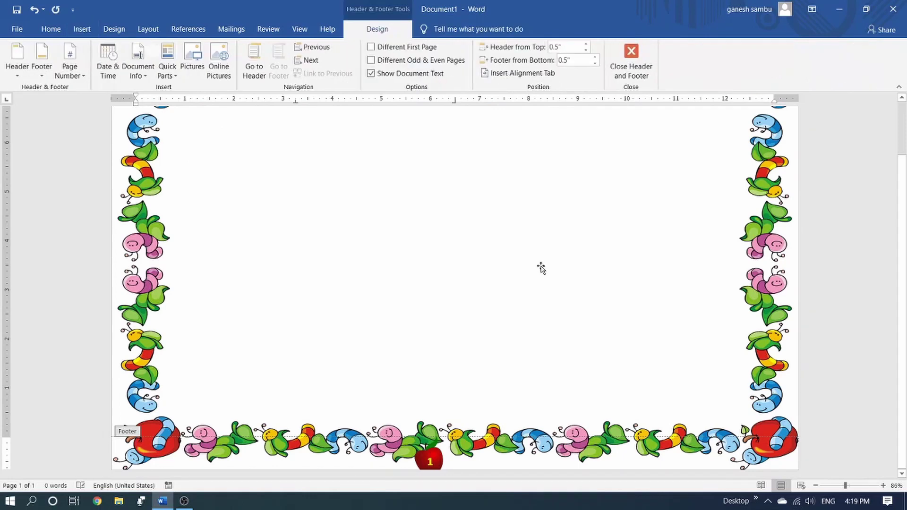
{"action": "scroll", "coordinate": [542, 265], "scroll_direction": "up", "scroll_amount": 2}
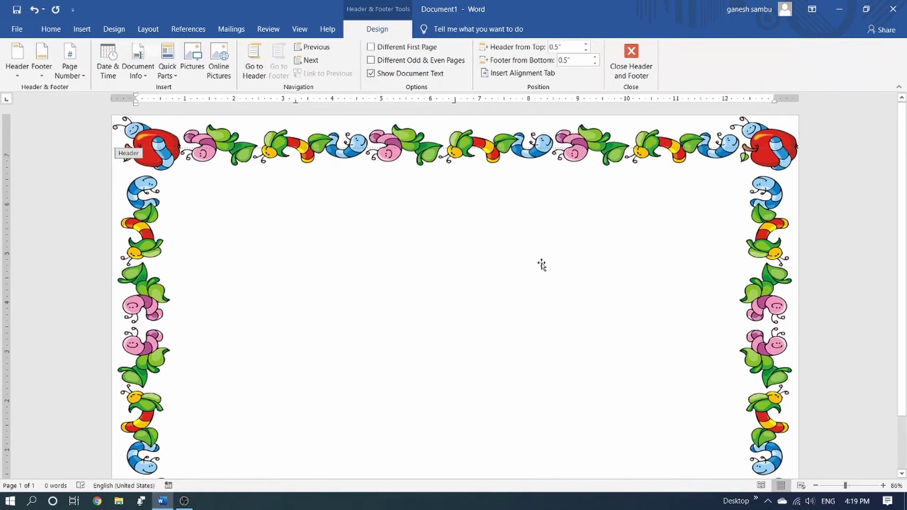
{"action": "left_click", "coordinate": [614, 80]}
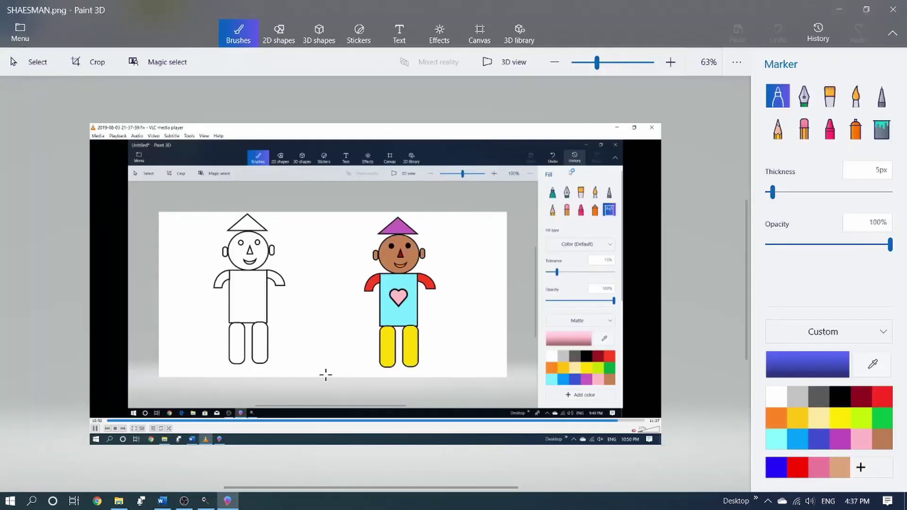
- Box-select the left outline stick figure in SHAESMAN.png and copy it
{"action": "left_click", "coordinate": [30, 63]}
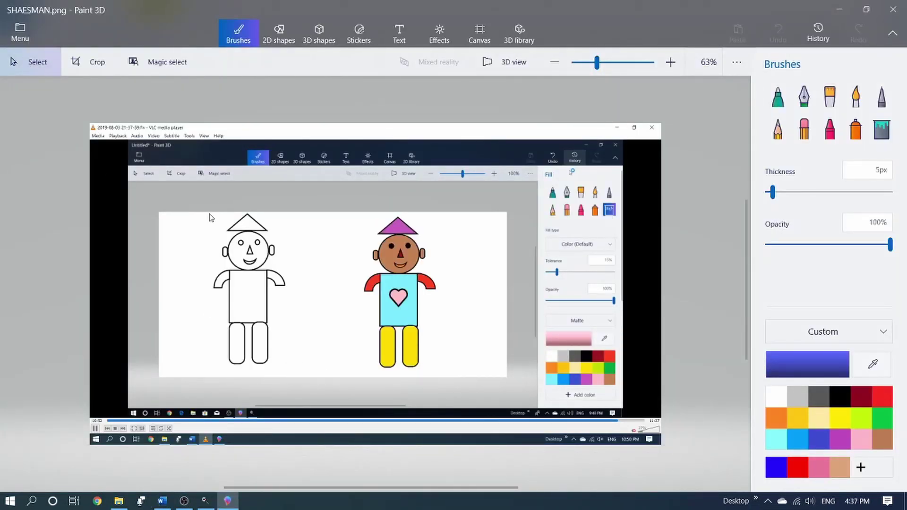
{"action": "left_click_drag", "start_coordinate": [209, 214], "coordinate": [259, 300]}
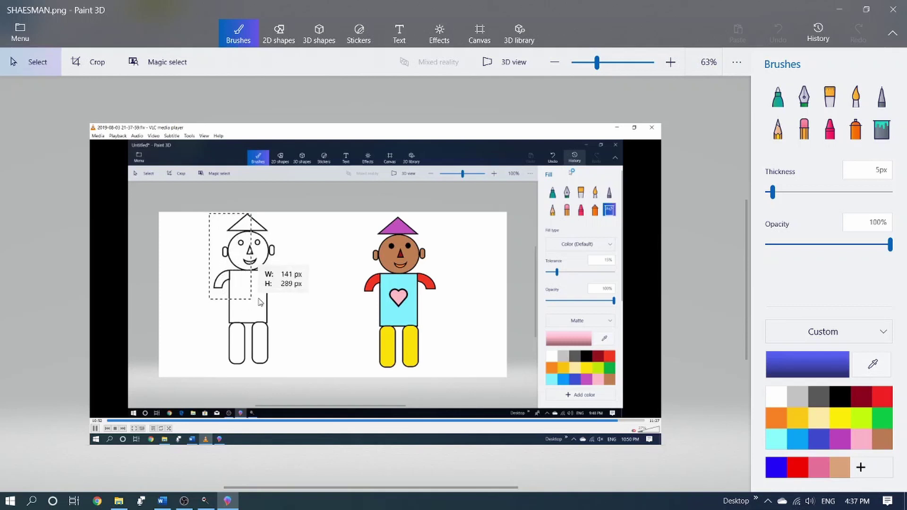
{"action": "left_click_drag", "start_coordinate": [259, 302], "coordinate": [290, 369]}
{"action": "right_click", "coordinate": [253, 310]}
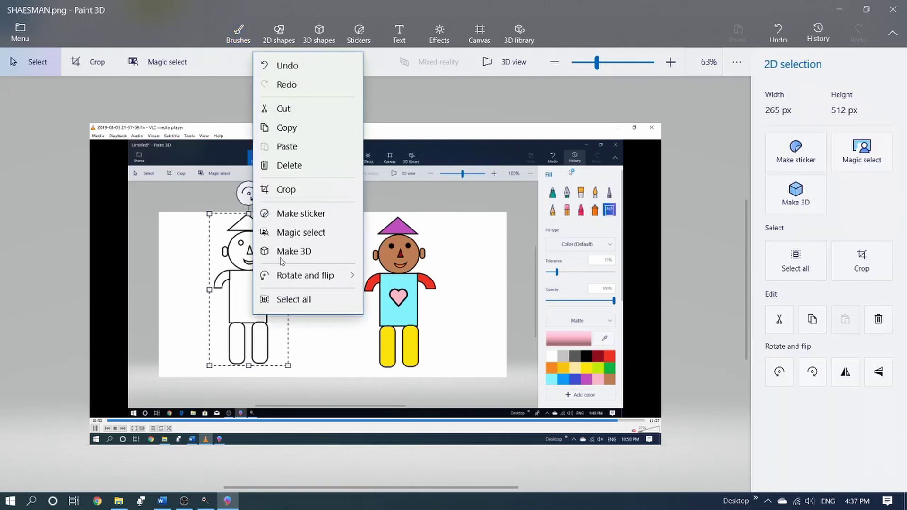
{"action": "left_click", "coordinate": [307, 129]}
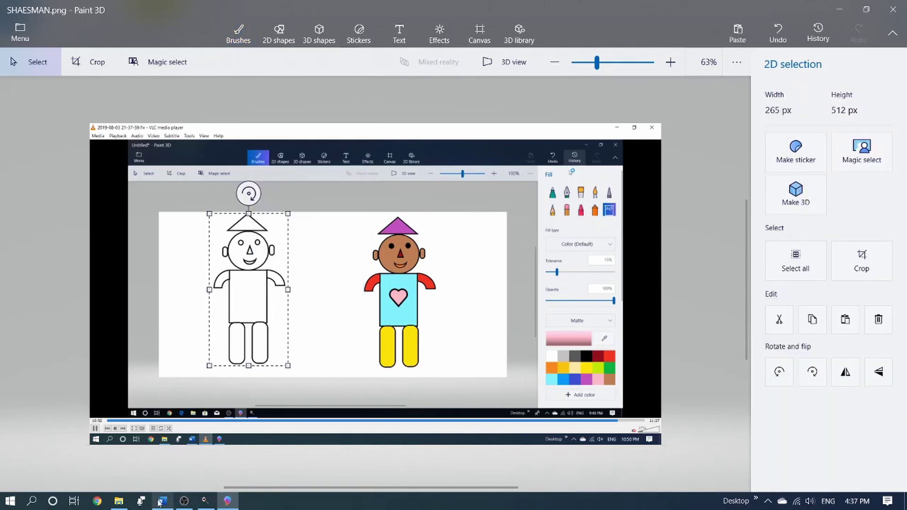
{"action": "left_click", "coordinate": [162, 501]}
- Paste the outline figure as a picture, set it behind text and centre it
{"action": "right_click", "coordinate": [250, 286]}
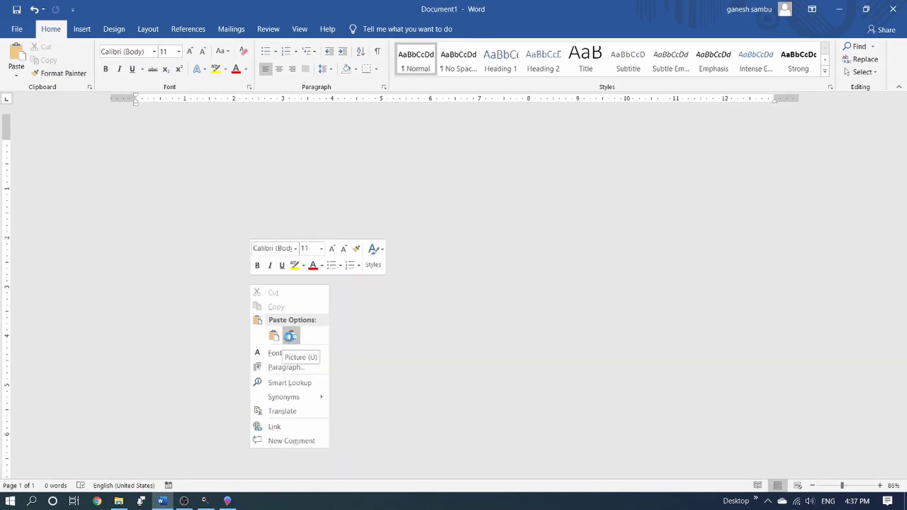
{"action": "left_click", "coordinate": [291, 336]}
{"action": "right_click", "coordinate": [221, 279]}
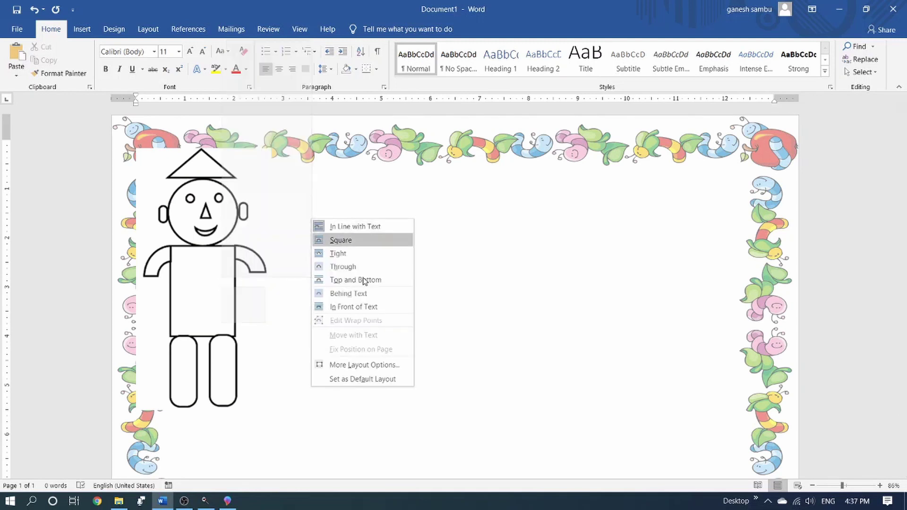
{"action": "left_click", "coordinate": [367, 294]}
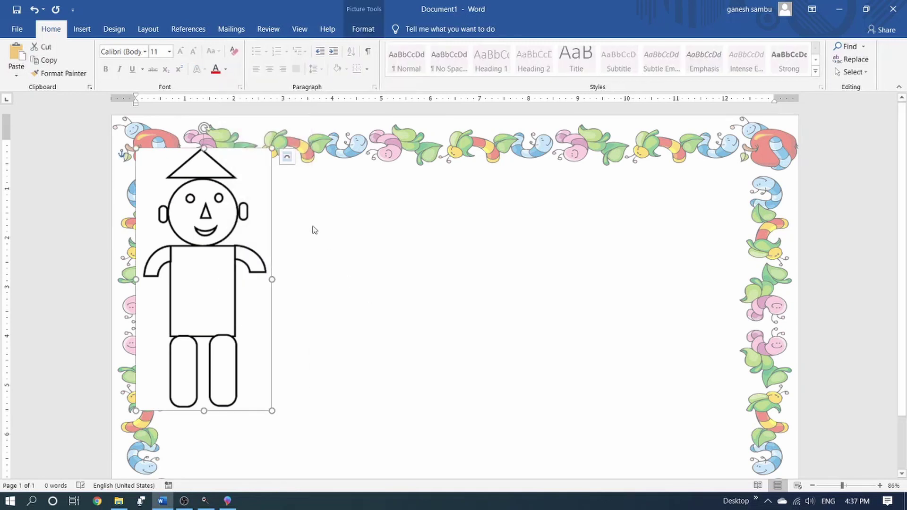
{"action": "left_click", "coordinate": [288, 159]}
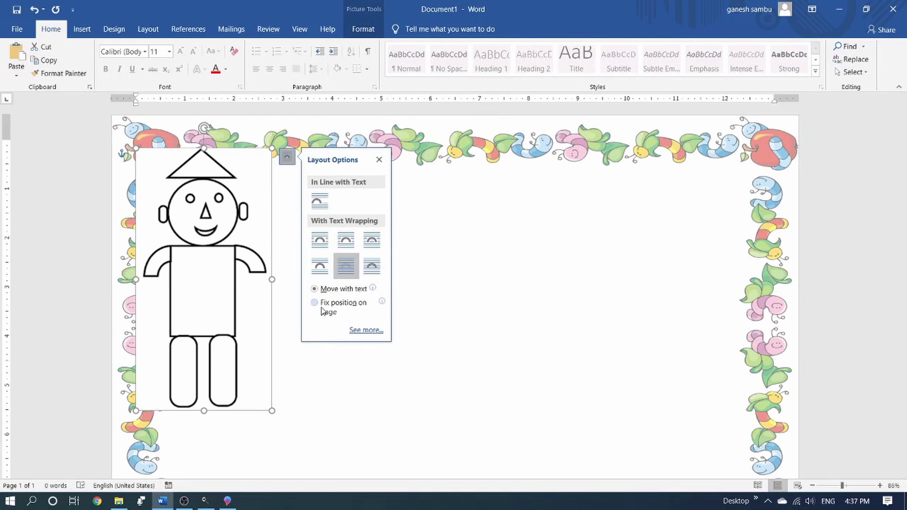
{"action": "left_click", "coordinate": [454, 316]}
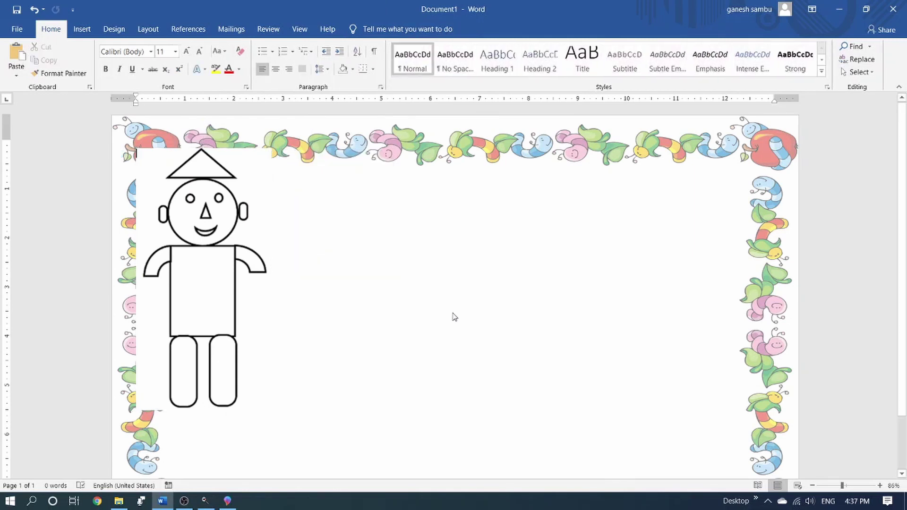
{"action": "mouse_move", "coordinate": [231, 287]}
{"action": "left_mouse_down"}
{"action": "mouse_move", "coordinate": [272, 319]}
{"action": "mouse_move", "coordinate": [447, 321]}
{"action": "mouse_move", "coordinate": [438, 324]}
{"action": "left_mouse_up"}
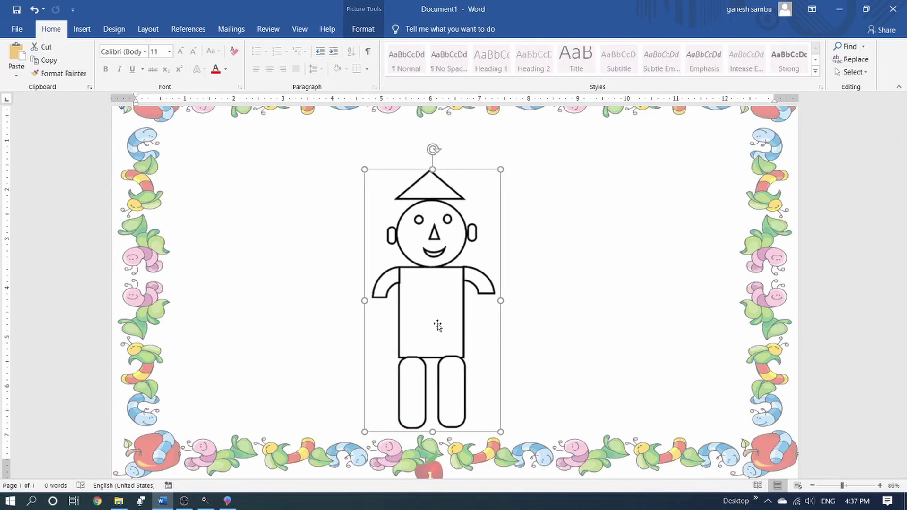
{"action": "left_click", "coordinate": [488, 265]}
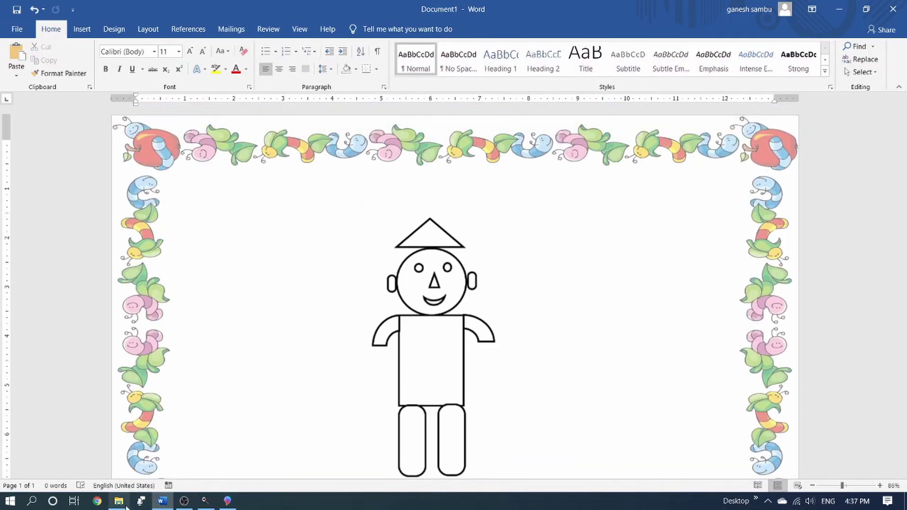
- Select and copy the coloured stick figure from the Paint 3D image
{"action": "left_click", "coordinate": [227, 500]}
{"action": "left_click_drag", "start_coordinate": [362, 215], "coordinate": [439, 370]}
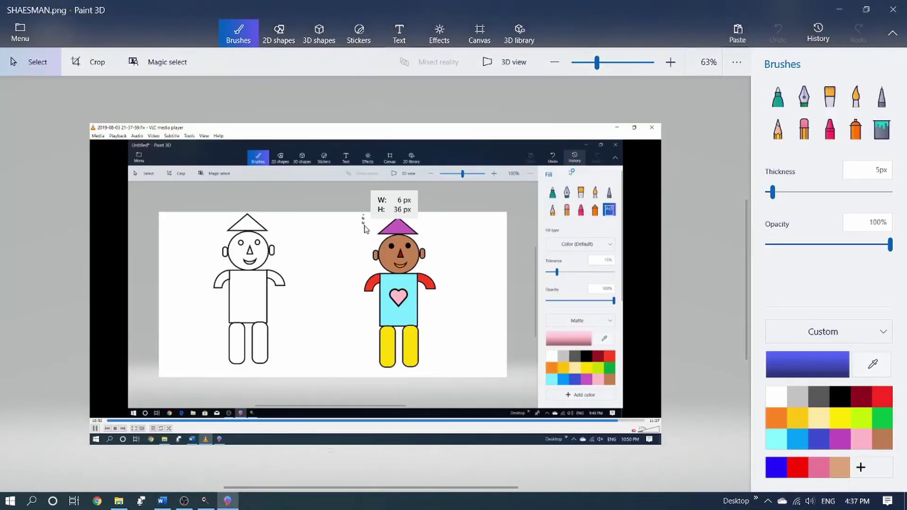
{"action": "right_click", "coordinate": [399, 333]}
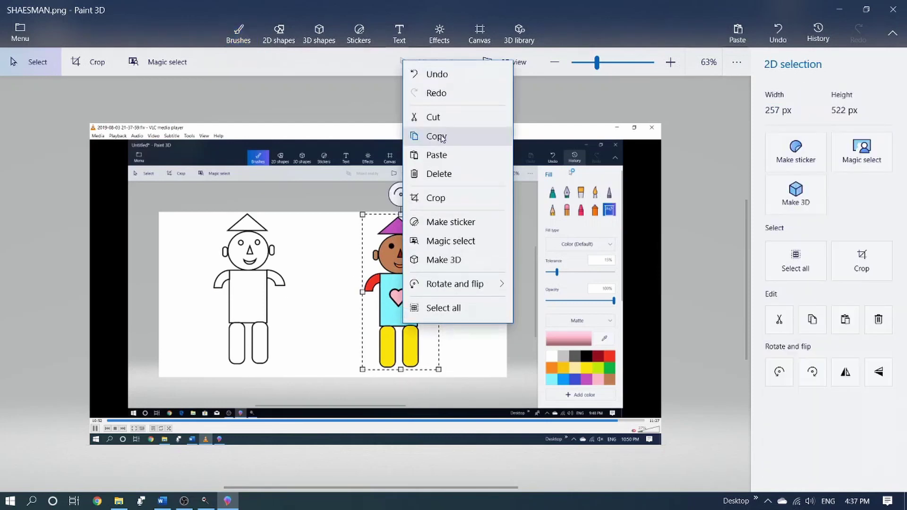
{"action": "left_click", "coordinate": [437, 80]}
{"action": "left_click", "coordinate": [162, 501]}
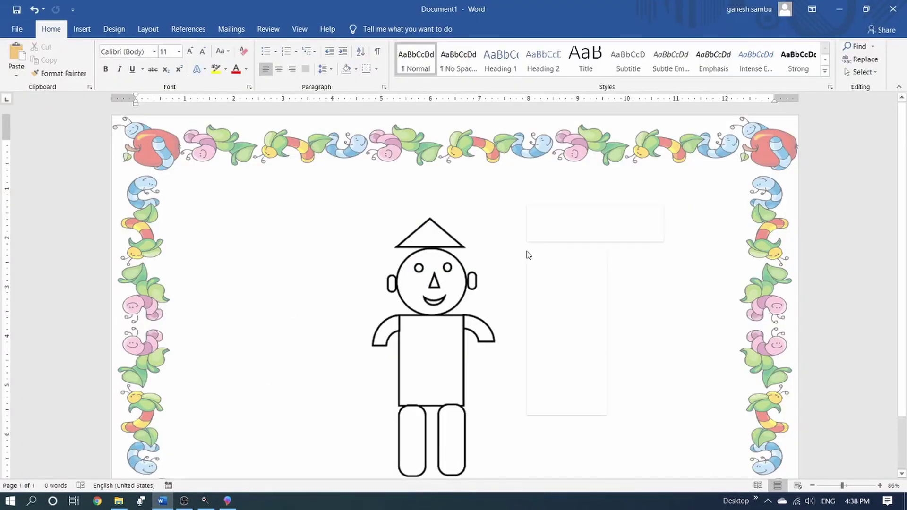
- Paste the coloured figure behind text, shrink it and tuck it into the top-right corner
{"action": "left_click", "coordinate": [555, 302]}
{"action": "left_click", "coordinate": [282, 157]}
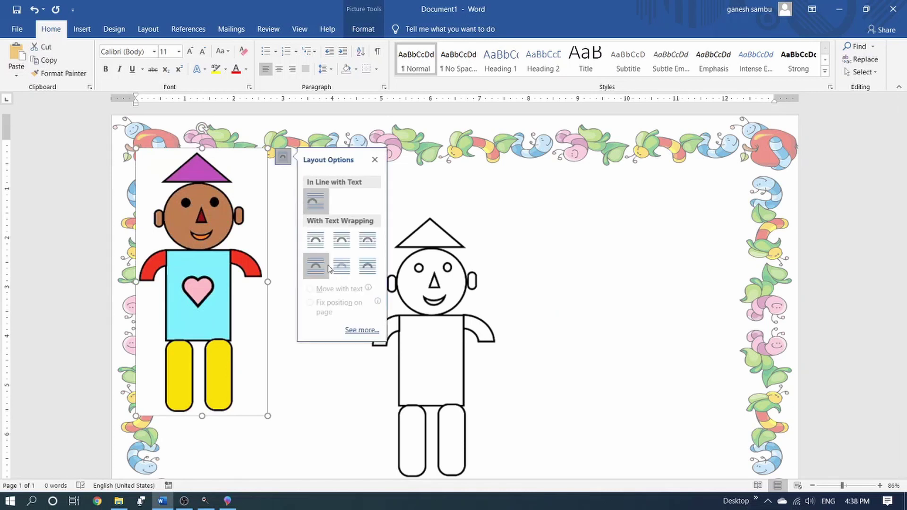
{"action": "left_click", "coordinate": [342, 266]}
{"action": "left_click_drag", "start_coordinate": [198, 307], "coordinate": [673, 326]}
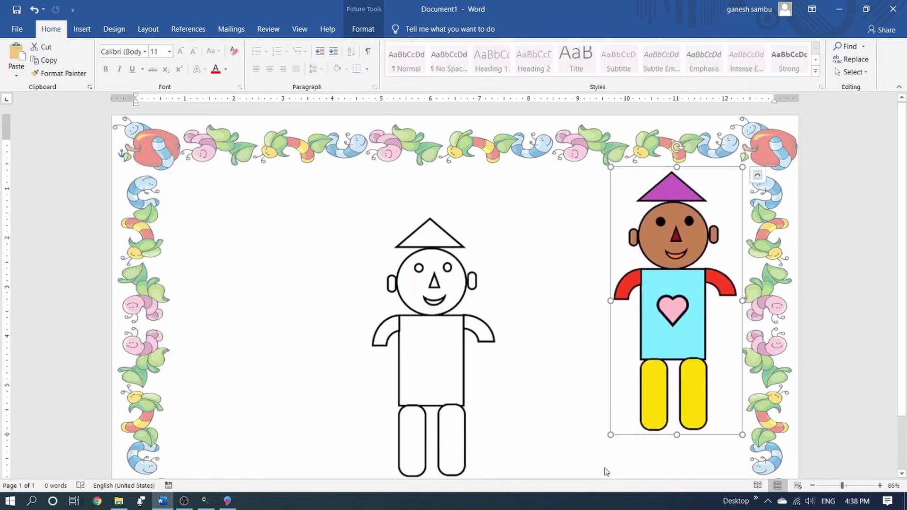
{"action": "left_click_drag", "start_coordinate": [610, 435], "coordinate": [676, 239]}
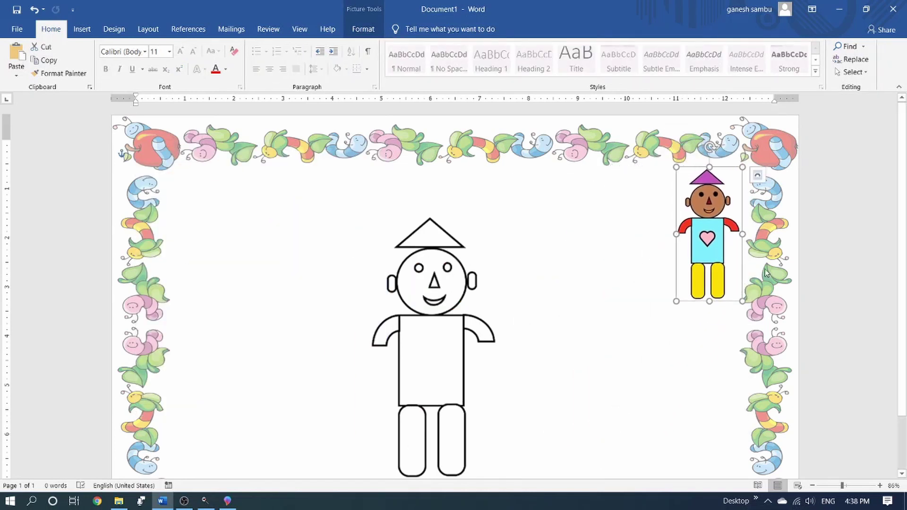
{"action": "left_click_drag", "start_coordinate": [741, 301], "coordinate": [733, 279]}
{"action": "left_click_drag", "start_coordinate": [704, 228], "coordinate": [696, 245]}
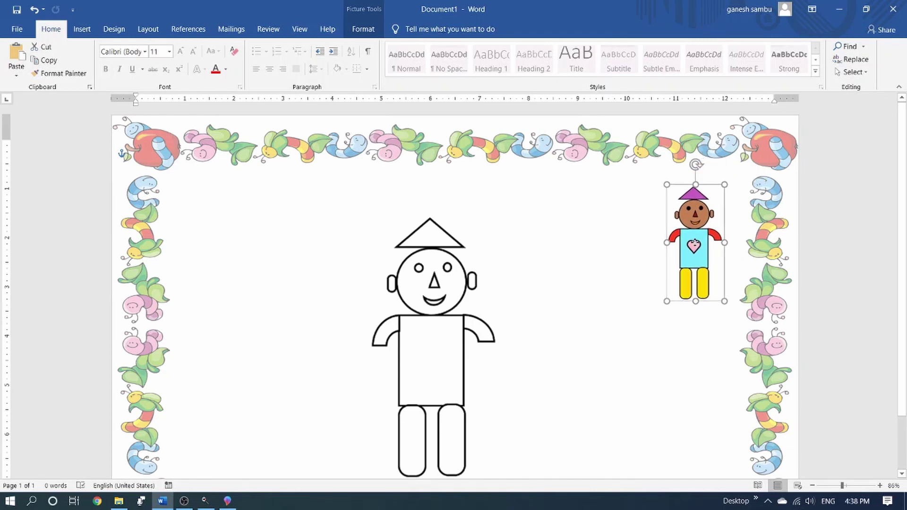
{"action": "left_click", "coordinate": [612, 305]}
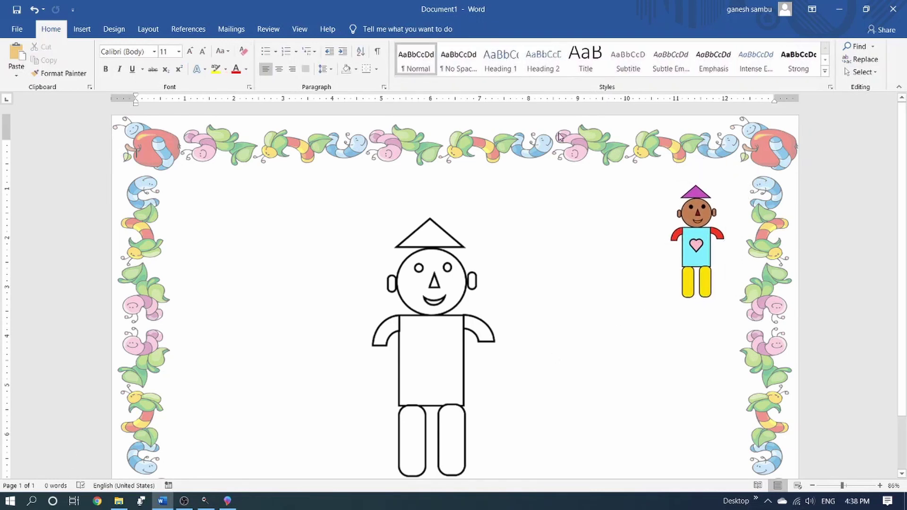
- Draw a plain text box above the outline figure
{"action": "left_click", "coordinate": [79, 29]}
{"action": "left_click", "coordinate": [656, 57]}
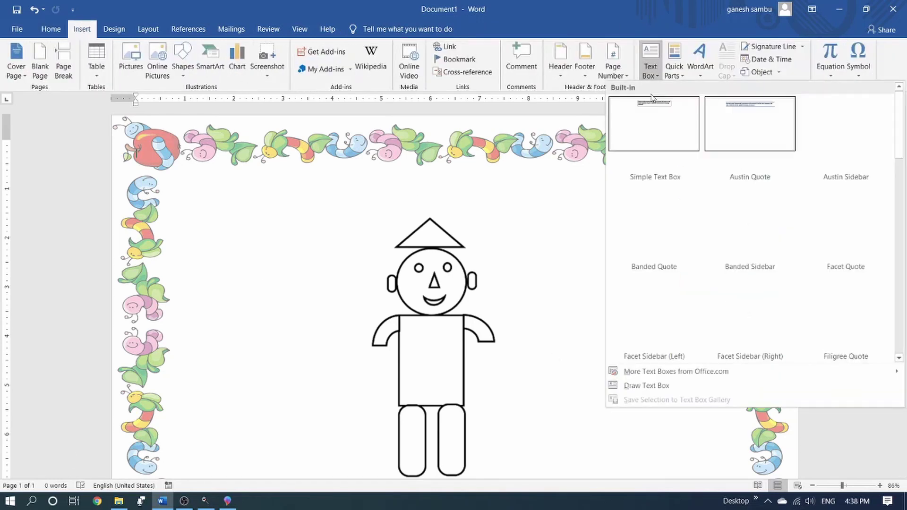
{"action": "left_click", "coordinate": [655, 386]}
{"action": "left_click_drag", "start_coordinate": [339, 173], "coordinate": [417, 193]}
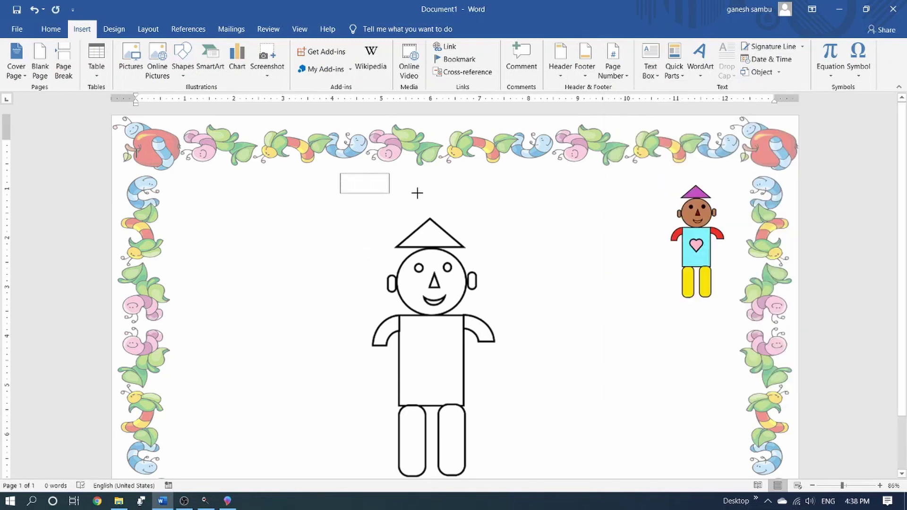
{"action": "left_click_drag", "start_coordinate": [523, 196], "coordinate": [531, 204]}
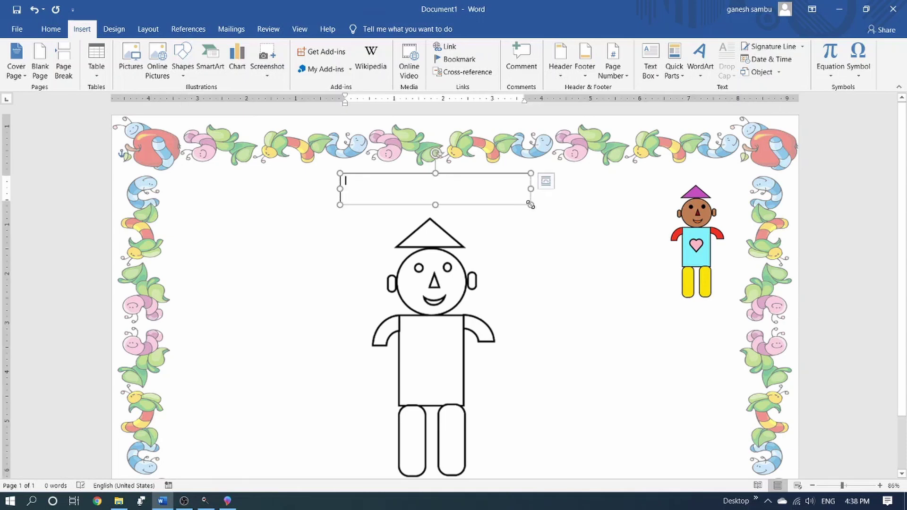
- Type SHAPES MAN in 24-pt bold Copperplate Gothic, centred in the box
{"action": "left_click", "coordinate": [51, 29]}
{"action": "left_click", "coordinate": [178, 51]}
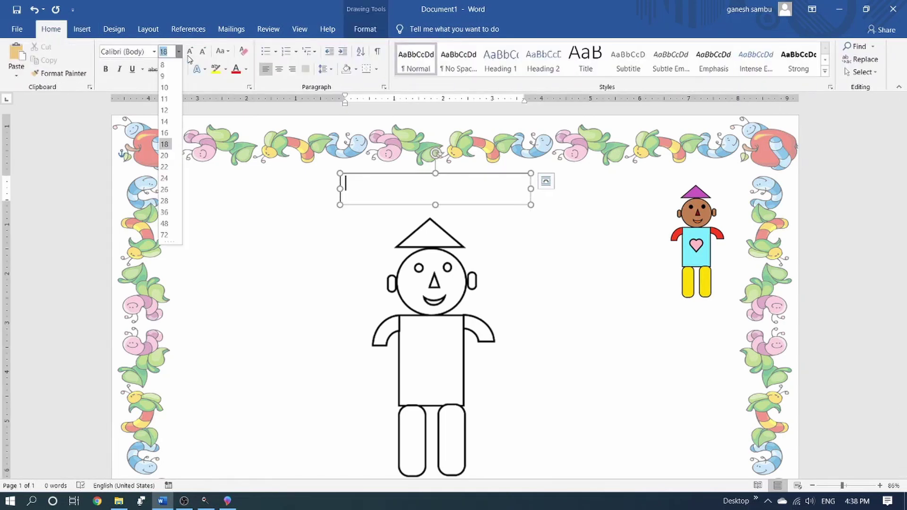
{"action": "left_click", "coordinate": [165, 178]}
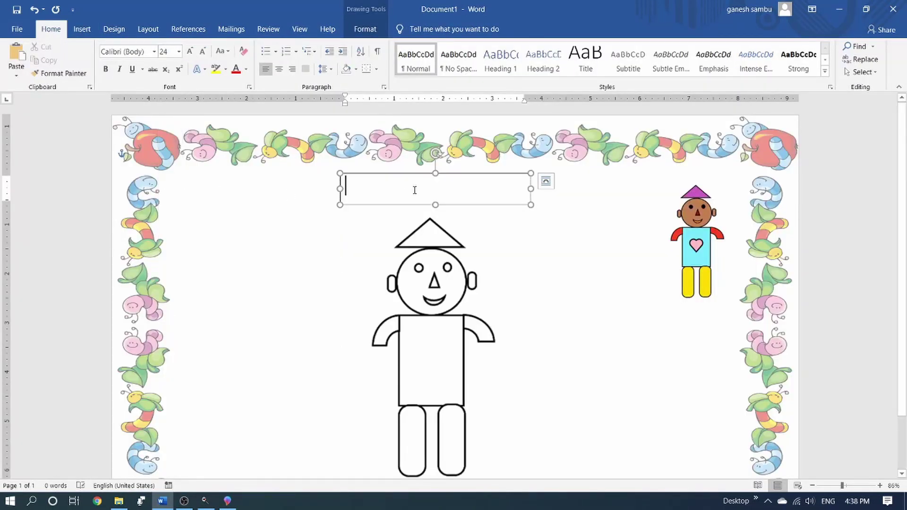
{"action": "type", "text": "SHAPES MAN"}
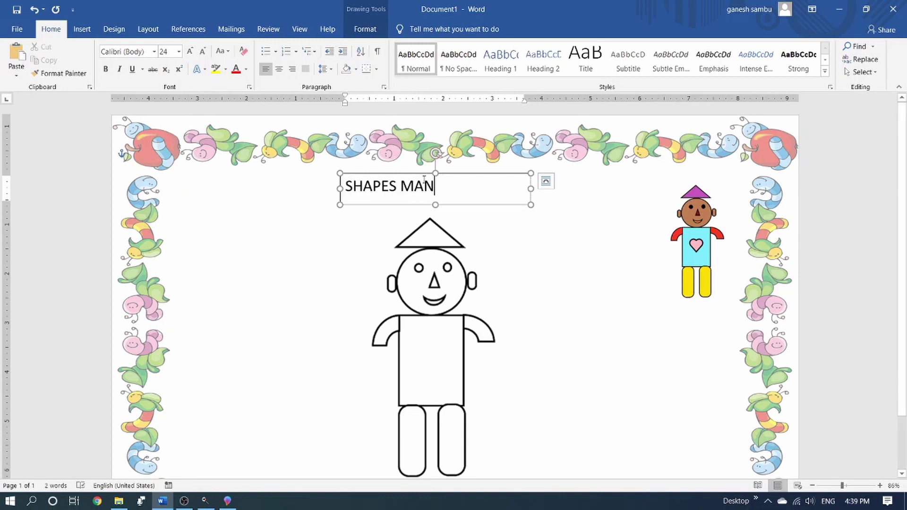
{"action": "key", "text": "ctrl+a"}
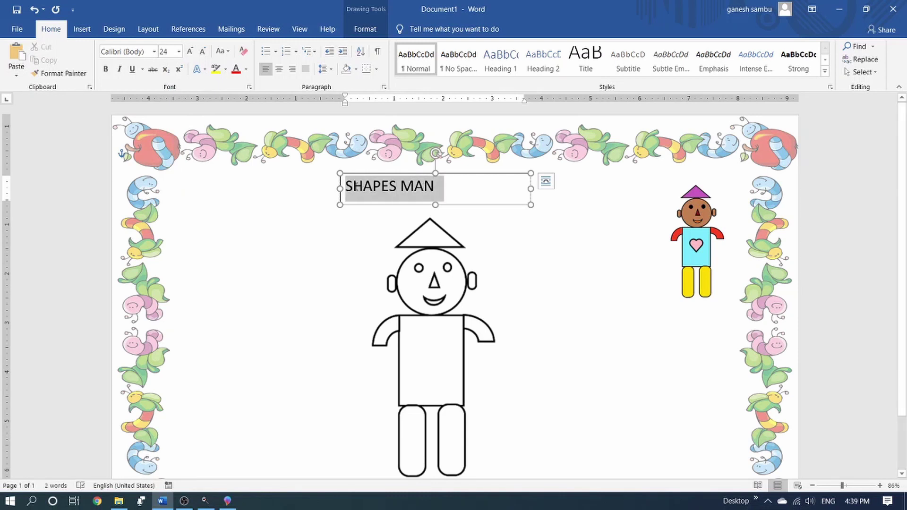
{"action": "left_click", "coordinate": [154, 51]}
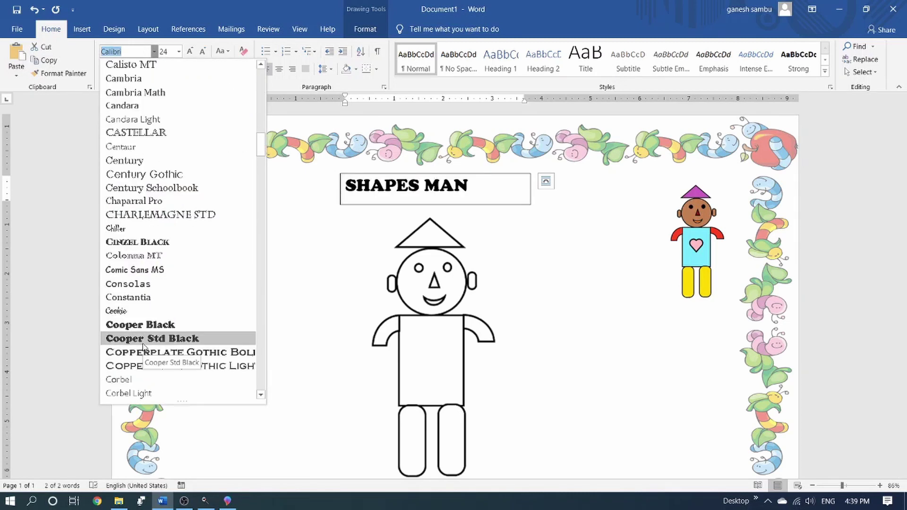
{"action": "left_click", "coordinate": [144, 351]}
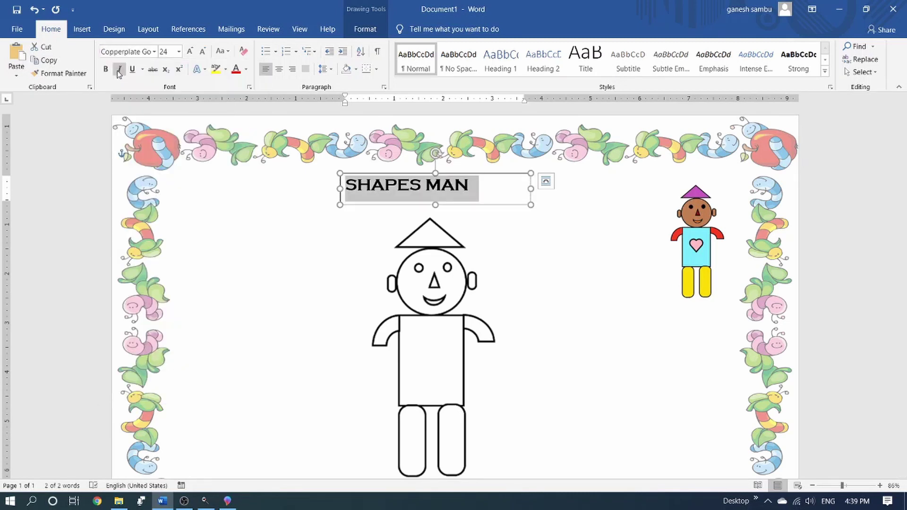
{"action": "left_click", "coordinate": [280, 70]}
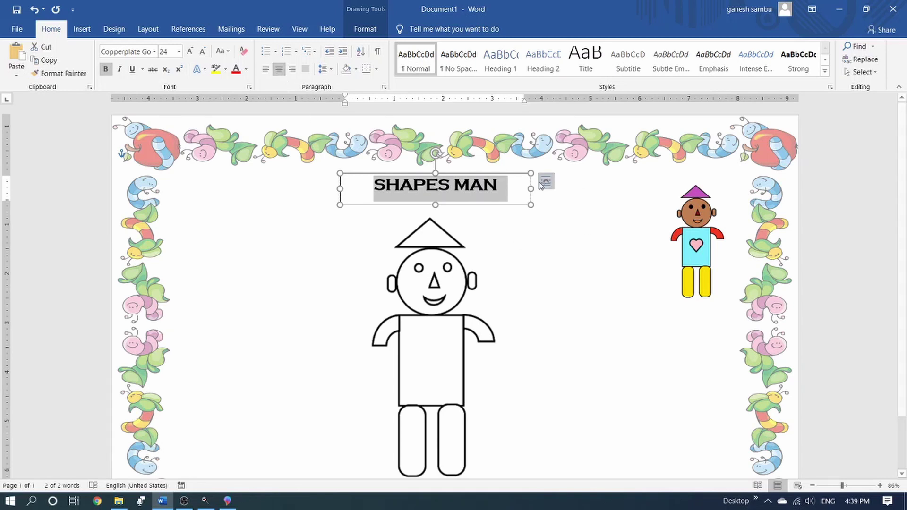
- Set the title box's line to No line in Format Shape
{"action": "right_click", "coordinate": [518, 174]}
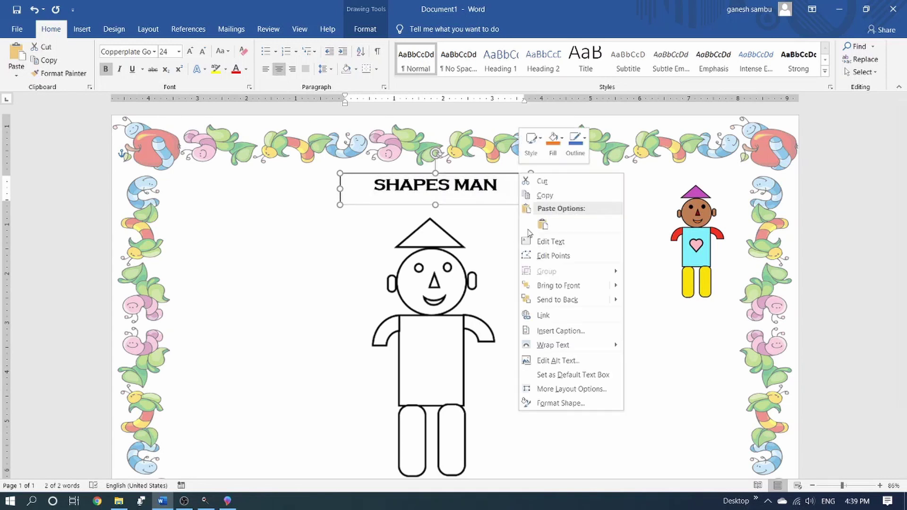
{"action": "left_click", "coordinate": [548, 403]}
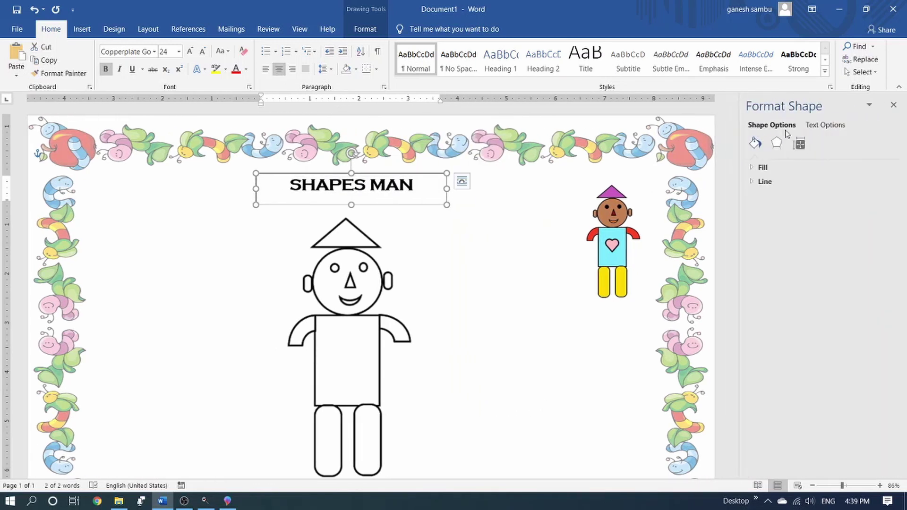
{"action": "left_click", "coordinate": [762, 181]}
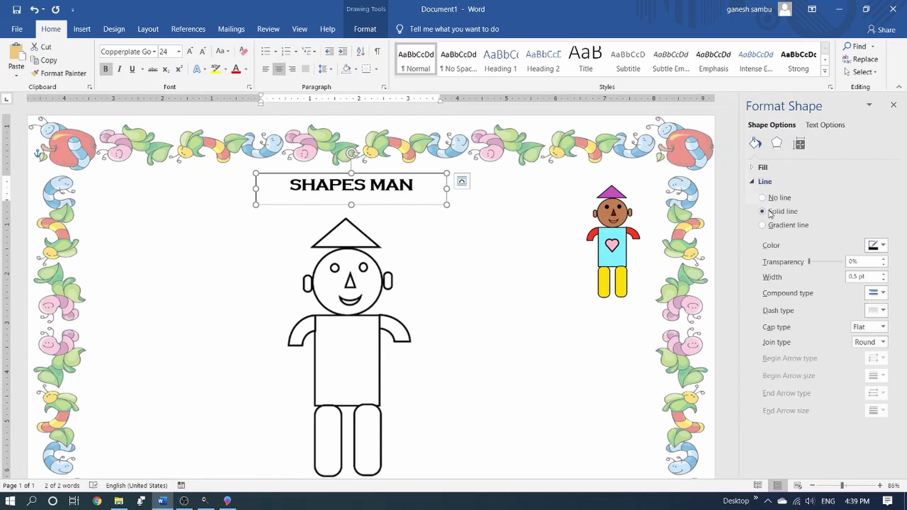
{"action": "left_click", "coordinate": [763, 198]}
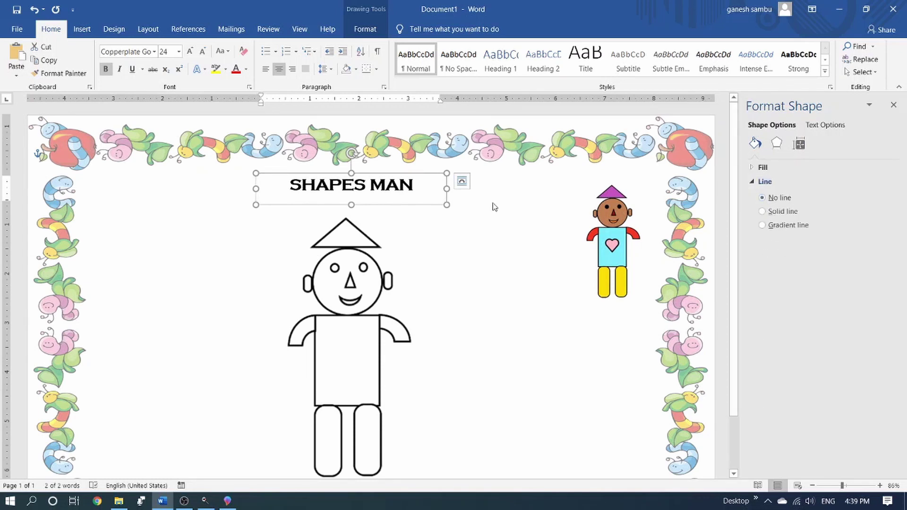
- Narrow the title box to fit and colour SHAPES MAN dark red
{"action": "left_click_drag", "start_coordinate": [443, 190], "coordinate": [396, 189]}
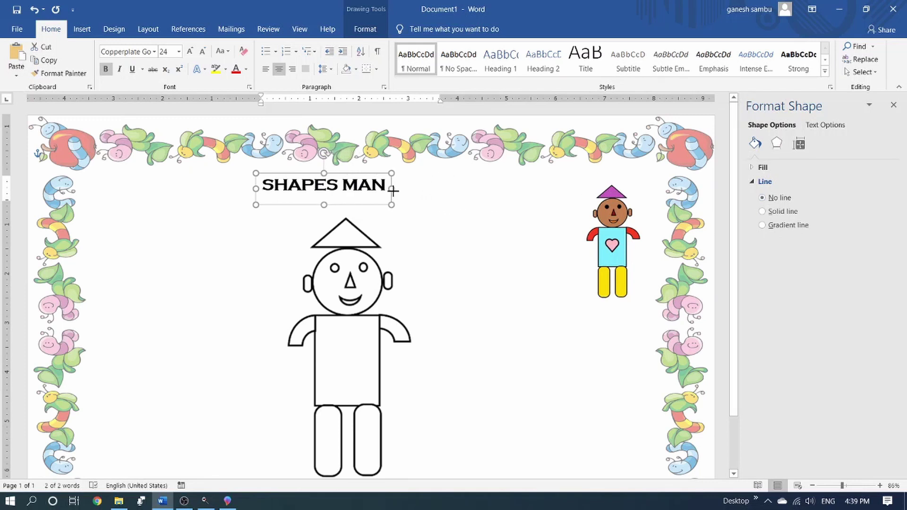
{"action": "left_click_drag", "start_coordinate": [266, 182], "coordinate": [392, 187]}
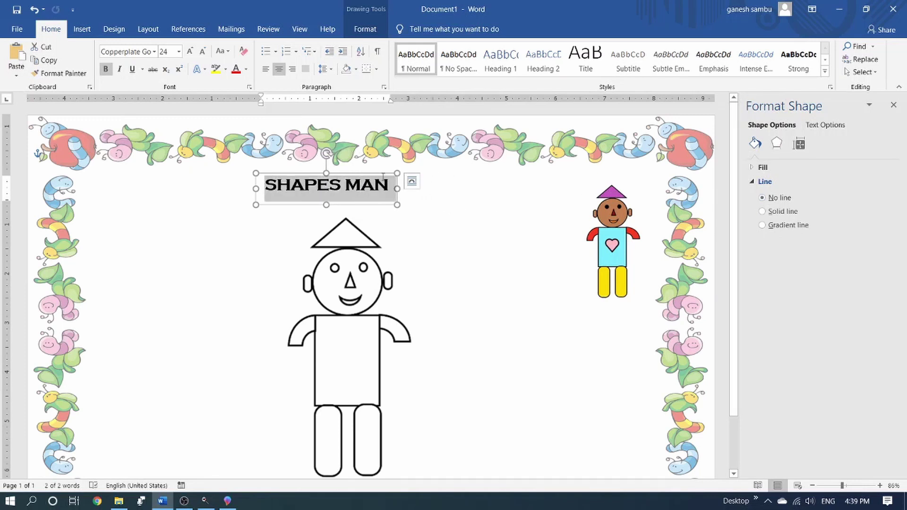
{"action": "left_click", "coordinate": [246, 69]}
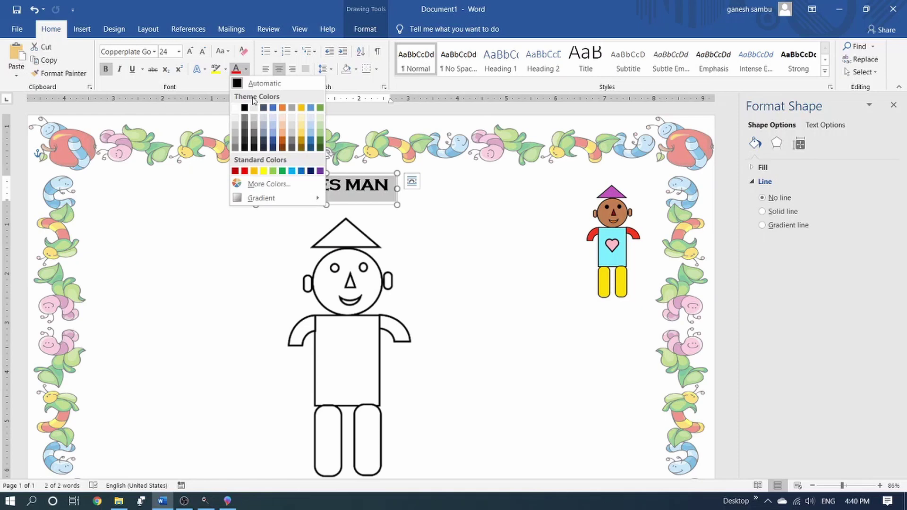
{"action": "left_click", "coordinate": [235, 171]}
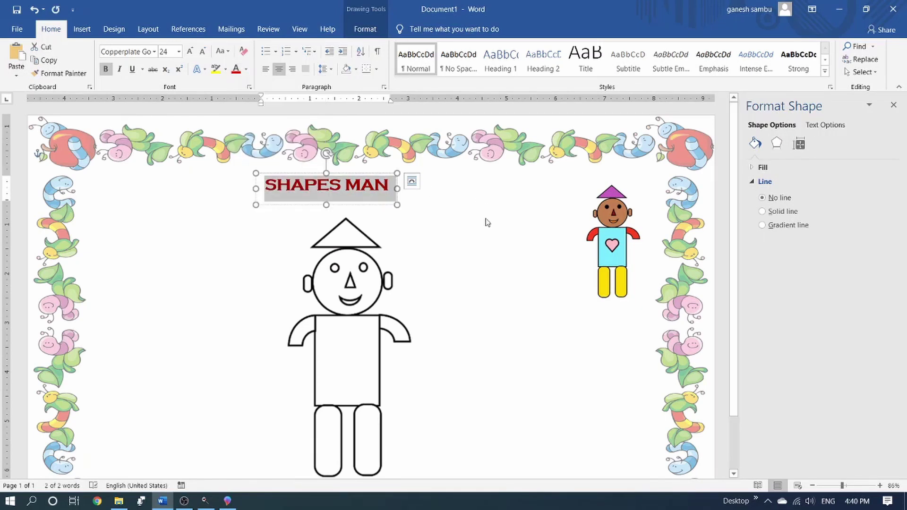
{"action": "left_click", "coordinate": [484, 226]}
{"action": "left_click", "coordinate": [366, 175]}
- Centre the title box, then copy the outline butterfly and return to Word's page 2
{"action": "left_click_drag", "start_coordinate": [366, 175], "coordinate": [411, 175]}
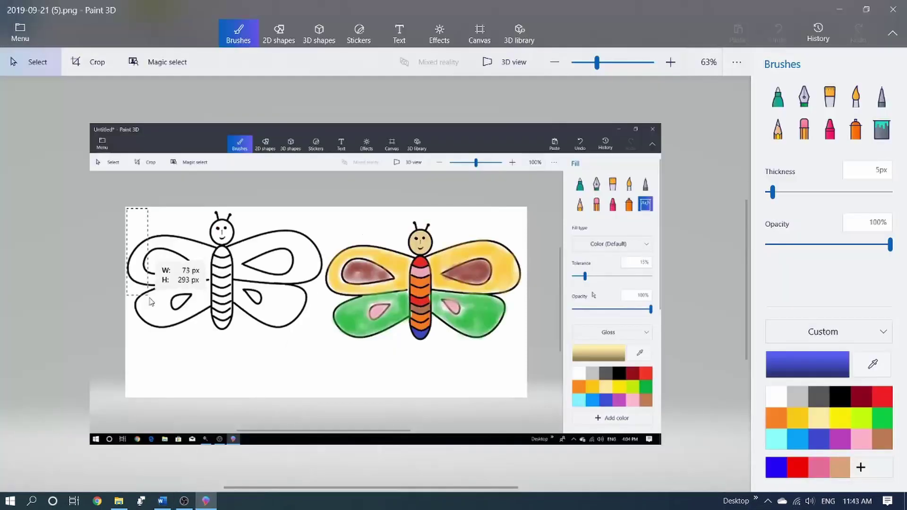
{"action": "mouse_move", "coordinate": [167, 296]}
{"action": "left_mouse_down"}
{"action": "mouse_move", "coordinate": [329, 348]}
{"action": "mouse_move", "coordinate": [324, 332]}
{"action": "left_mouse_up"}
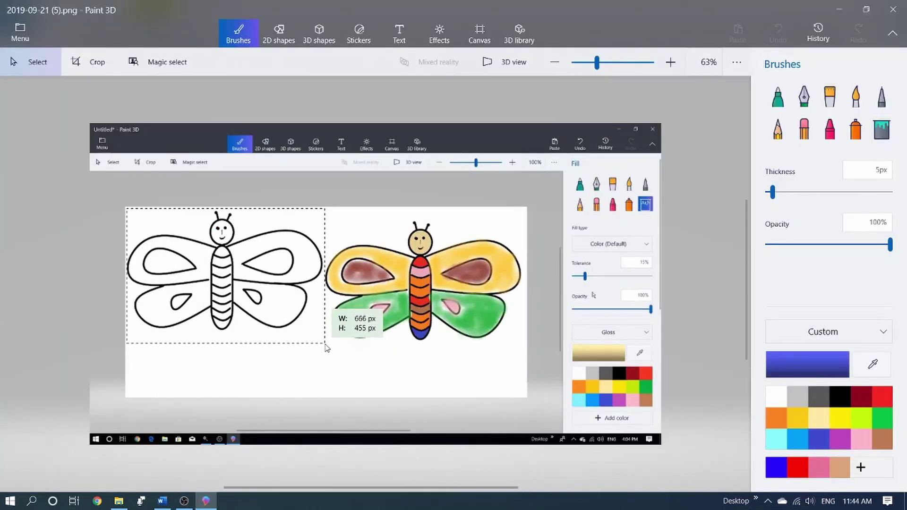
{"action": "right_click", "coordinate": [333, 262]}
{"action": "left_click", "coordinate": [251, 85]}
{"action": "left_click", "coordinate": [162, 501]}
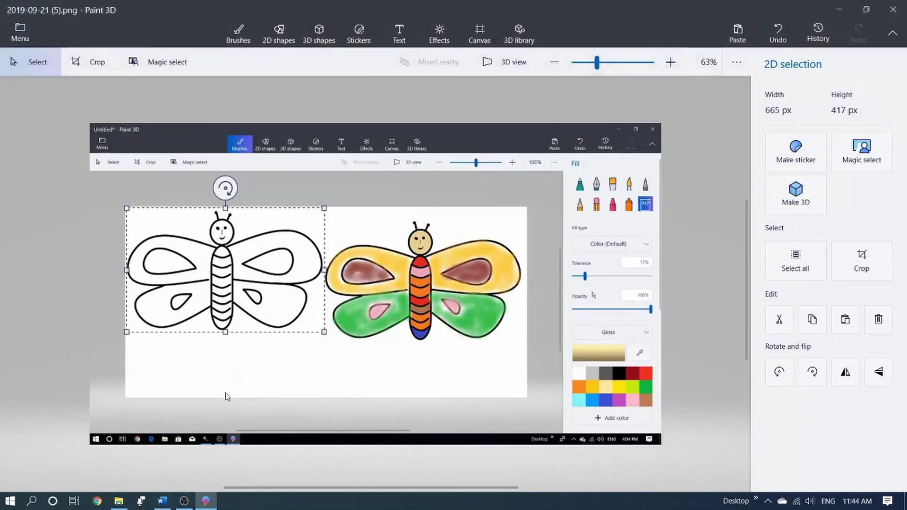
{"action": "scroll", "coordinate": [377, 343], "scroll_direction": "down", "scroll_amount": 10}
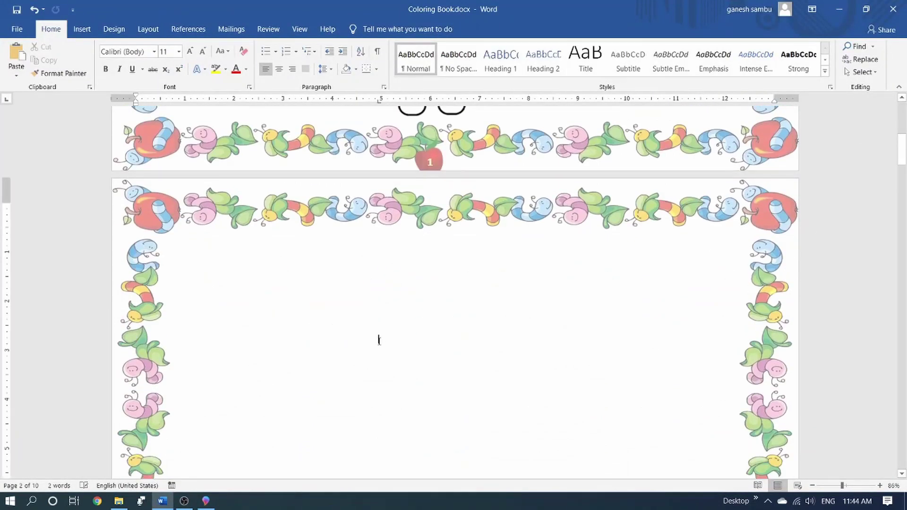
- Paste the outline butterfly onto page 2 as a picture, behind text and centred
{"action": "right_click", "coordinate": [379, 340]}
{"action": "left_click", "coordinate": [417, 230]}
{"action": "scroll", "coordinate": [532, 321], "scroll_direction": "down", "scroll_amount": 3}
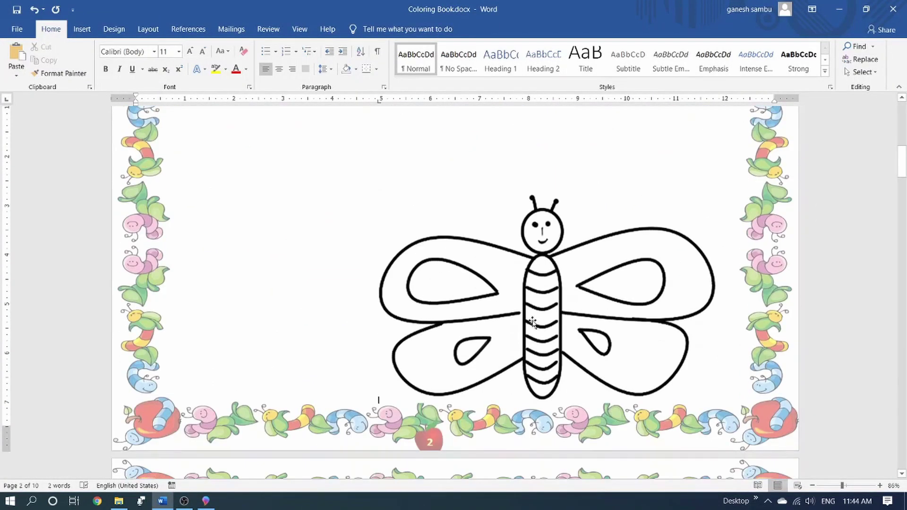
{"action": "left_click", "coordinate": [679, 240]}
{"action": "left_click", "coordinate": [734, 197]}
{"action": "left_click", "coordinate": [792, 308]}
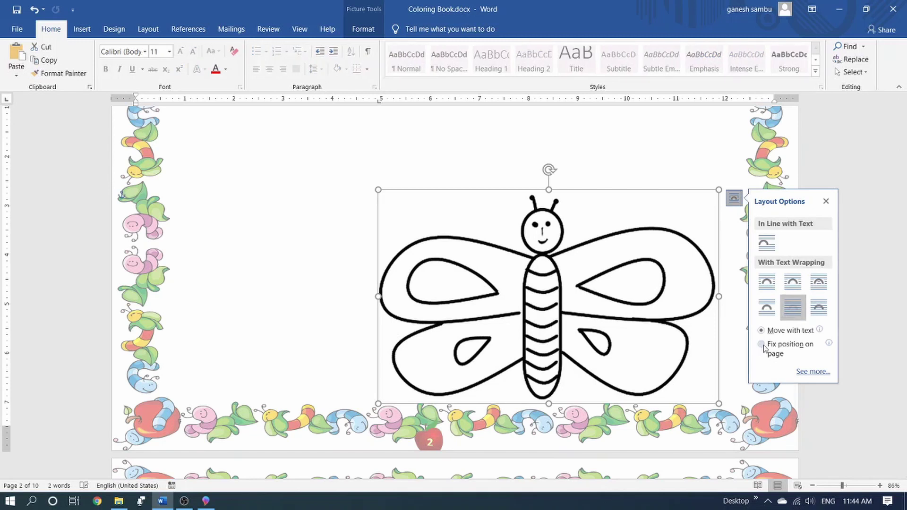
{"action": "left_click_drag", "start_coordinate": [631, 330], "coordinate": [529, 322]}
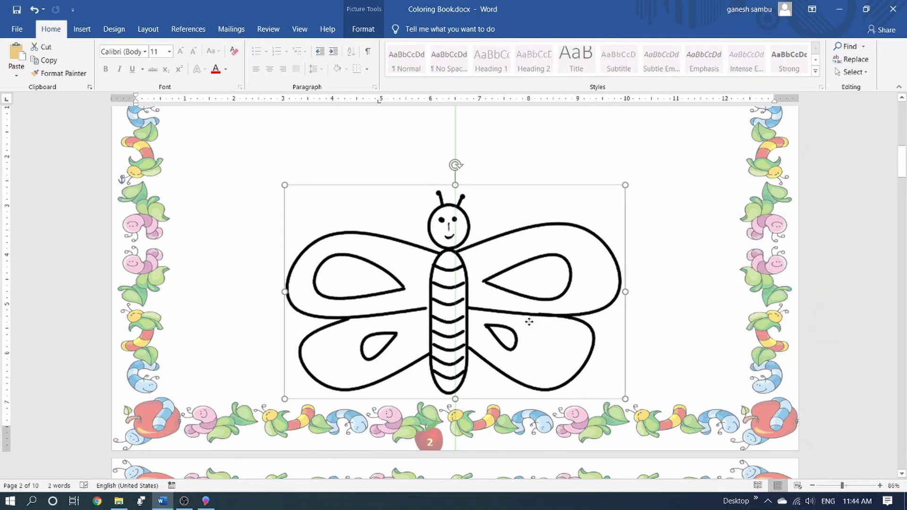
{"action": "left_click", "coordinate": [677, 315]}
- Cut the coloured butterfly out of its background with Magic select in Paint 3D
{"action": "left_click", "coordinate": [206, 500]}
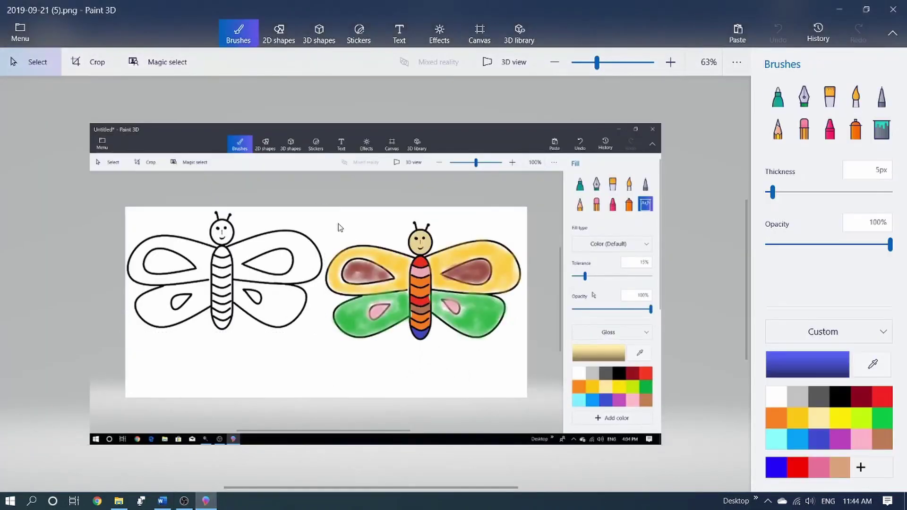
{"action": "left_click_drag", "start_coordinate": [324, 214], "coordinate": [524, 363]}
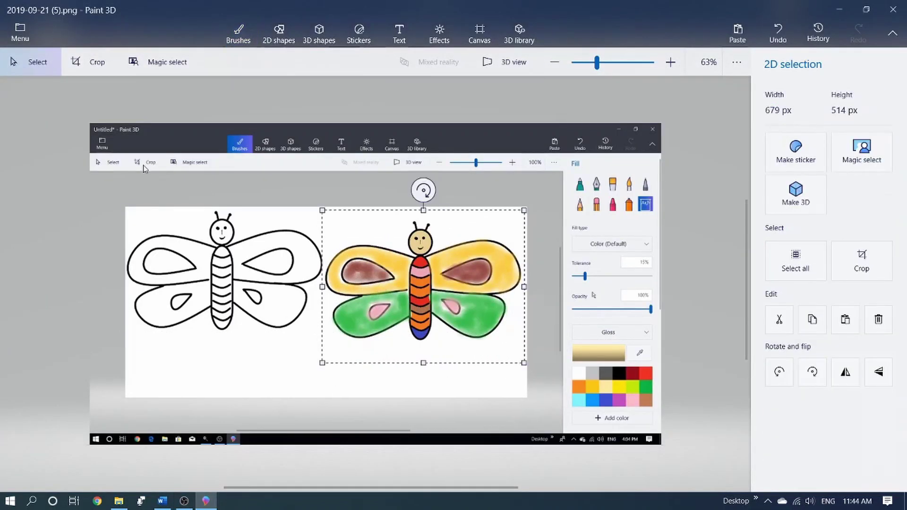
{"action": "left_click", "coordinate": [162, 63]}
{"action": "left_click", "coordinate": [858, 334]}
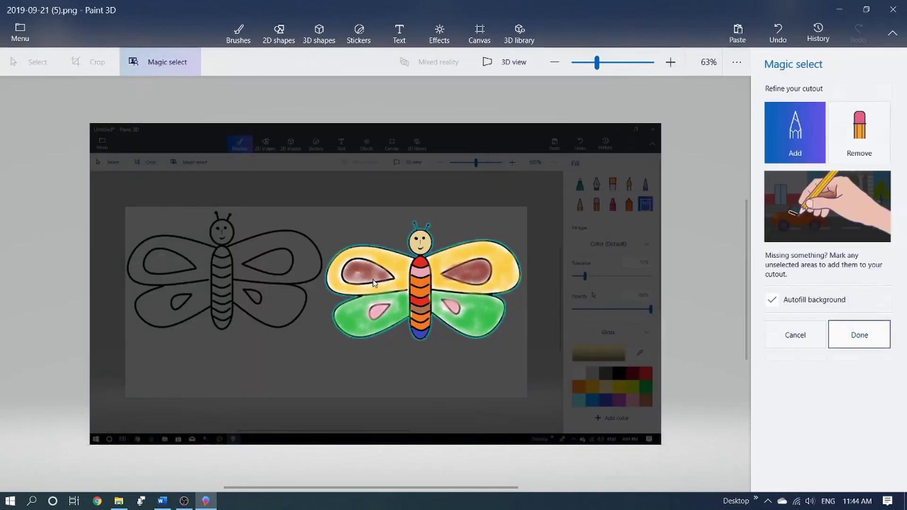
{"action": "key", "text": "ctrl+b"}
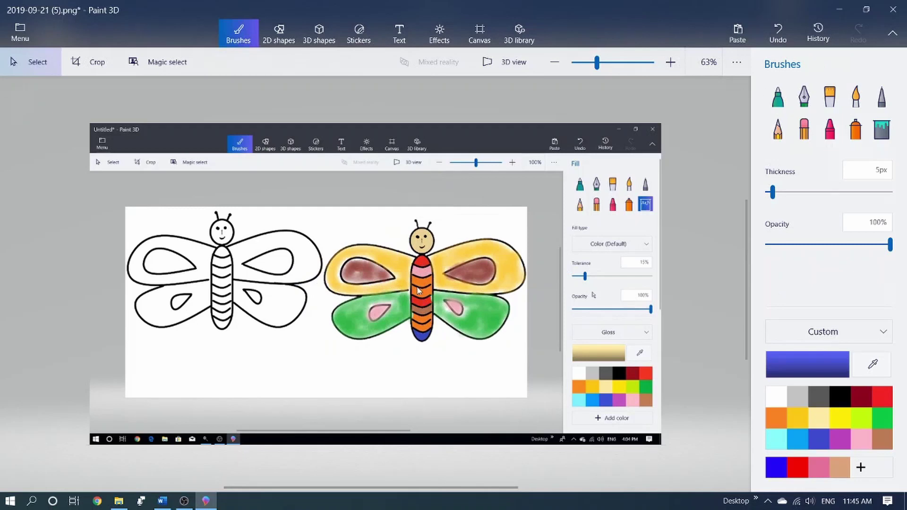
- Reselect and copy the coloured butterfly cutout, then return to the Word document
{"action": "key", "text": "ctrl+z"}
{"action": "key", "text": "shift+F10"}
{"action": "key", "text": "Down"}
{"action": "key", "text": "Down"}
{"action": "key", "text": "Down"}
{"action": "key", "text": "Return"}
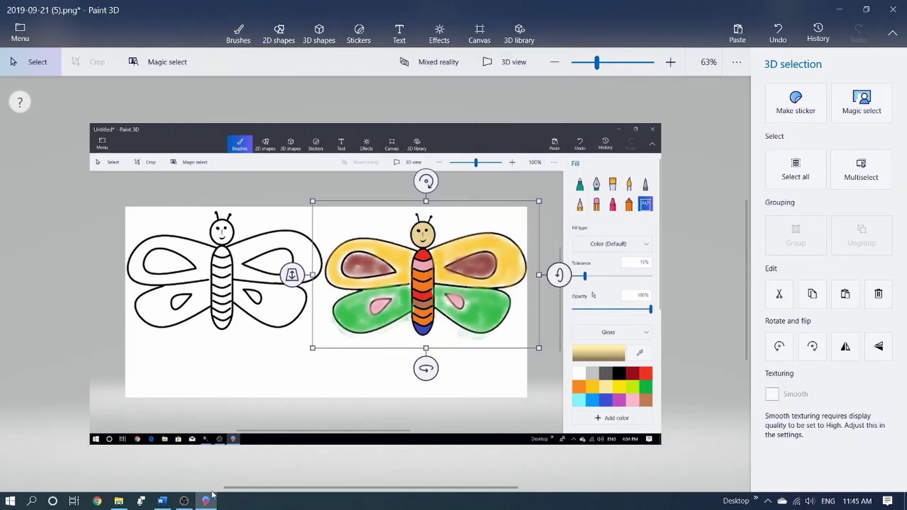
{"action": "left_click", "coordinate": [164, 501]}
- Paste the coloured butterfly, change its text wrapping and shrink it to a small reference picture
{"action": "right_click", "coordinate": [647, 225]}
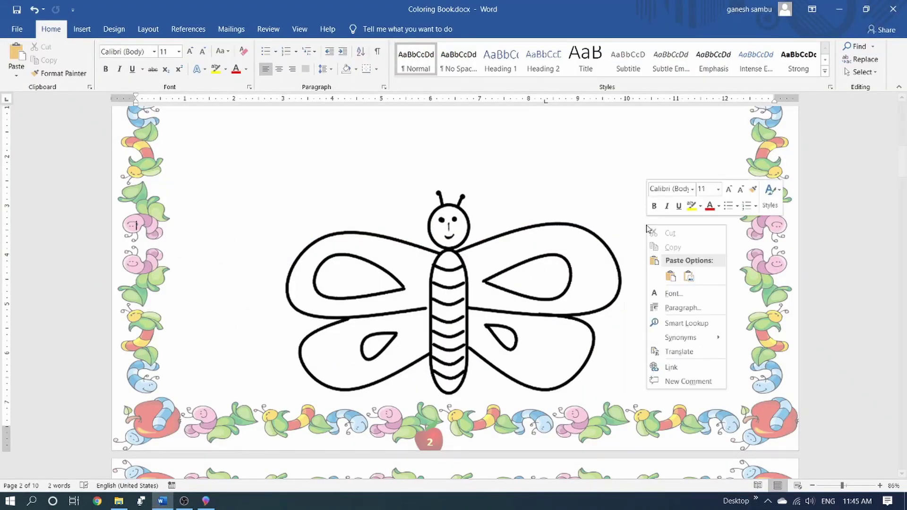
{"action": "left_click", "coordinate": [690, 278]}
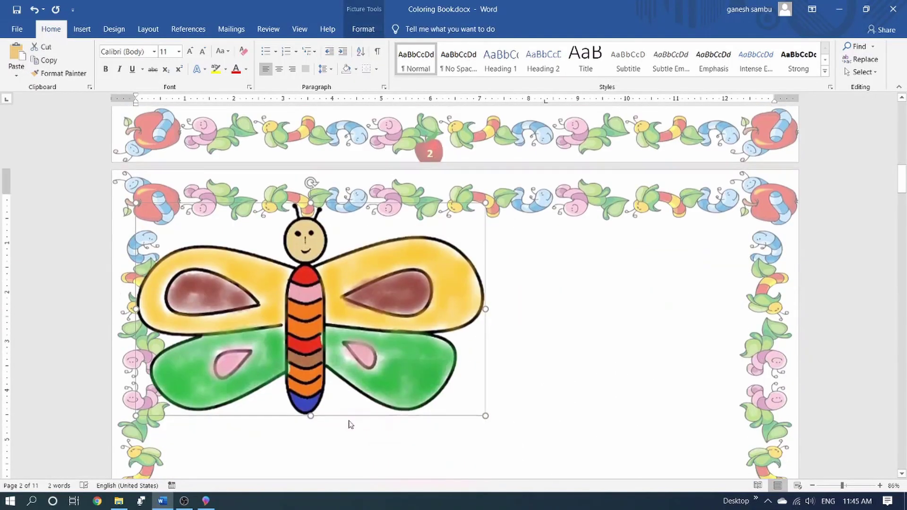
{"action": "left_click", "coordinate": [494, 211]}
{"action": "left_click", "coordinate": [557, 318]}
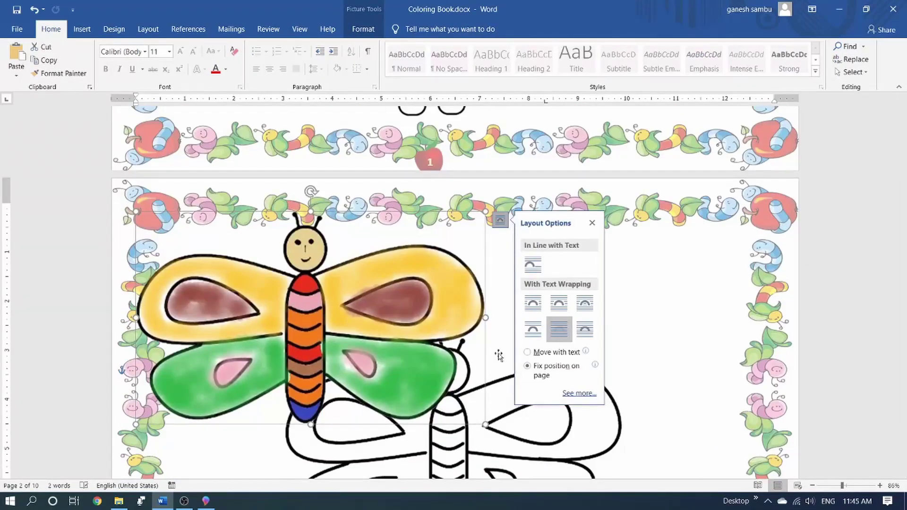
{"action": "mouse_move", "coordinate": [486, 415]}
{"action": "left_mouse_down"}
{"action": "mouse_move", "coordinate": [382, 362]}
{"action": "mouse_move", "coordinate": [756, 371]}
{"action": "left_mouse_up"}
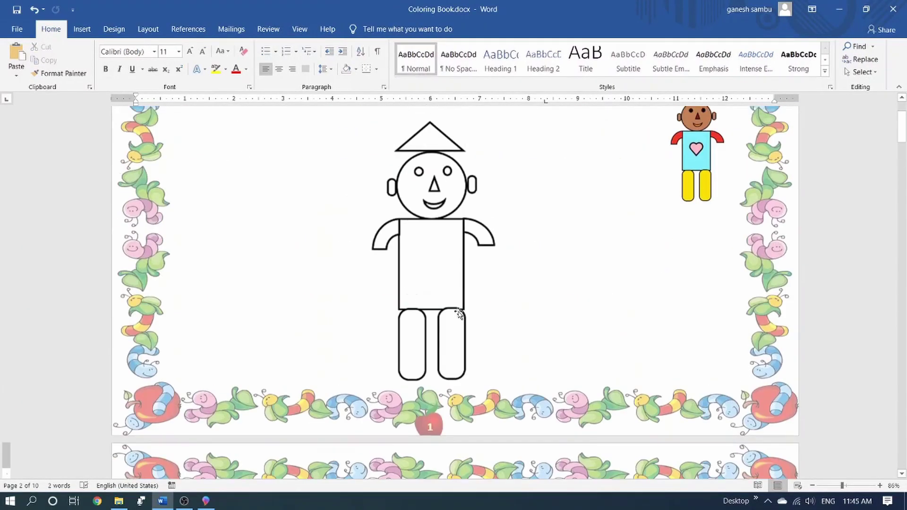
- Copy page 1's red SHAPES MAN title and paste it centred at page 2's top
{"action": "right_click", "coordinate": [445, 149]}
{"action": "left_click", "coordinate": [472, 169]}
{"action": "scroll", "coordinate": [472, 236], "scroll_direction": "down", "scroll_amount": 5}
{"action": "right_click", "coordinate": [399, 295]}
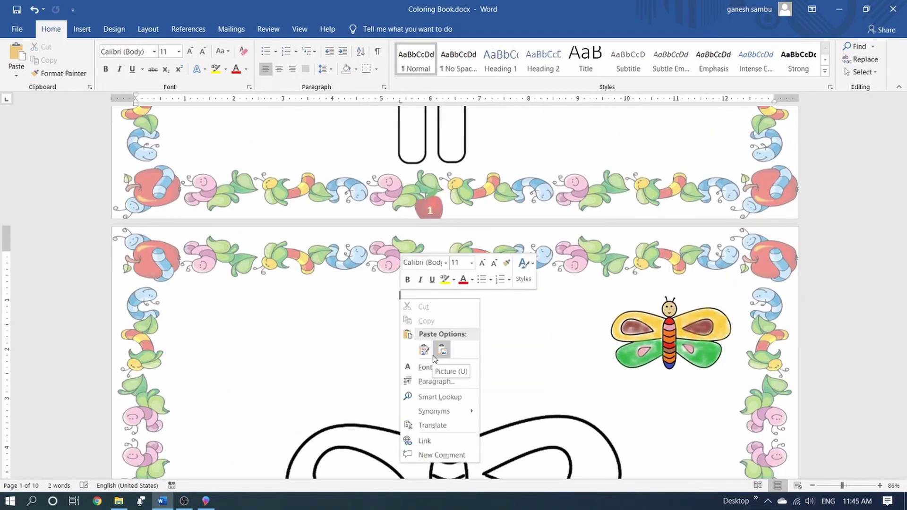
{"action": "left_click", "coordinate": [423, 351]}
{"action": "left_click_drag", "start_coordinate": [253, 290], "coordinate": [501, 291]}
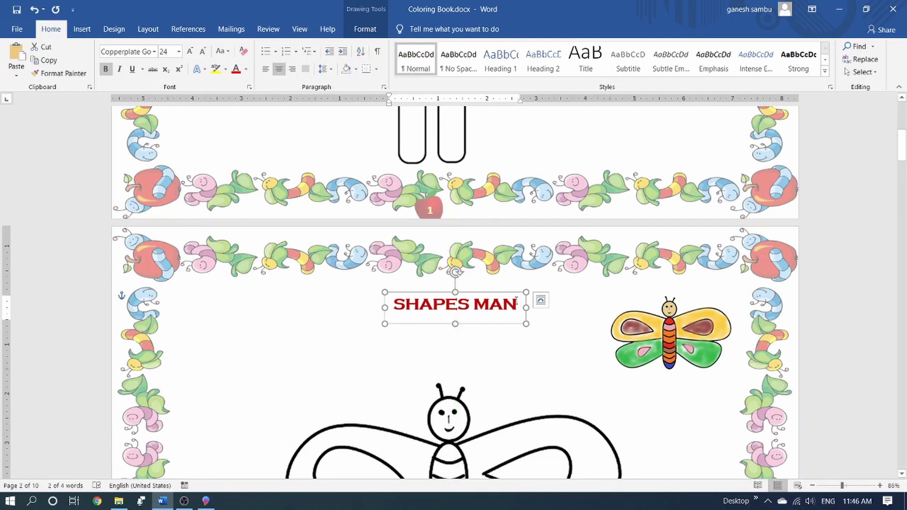
- Replace the page 2 title text with BUTTERFLY
{"action": "key", "text": "ctrl+a"}
{"action": "type", "text": "B"}
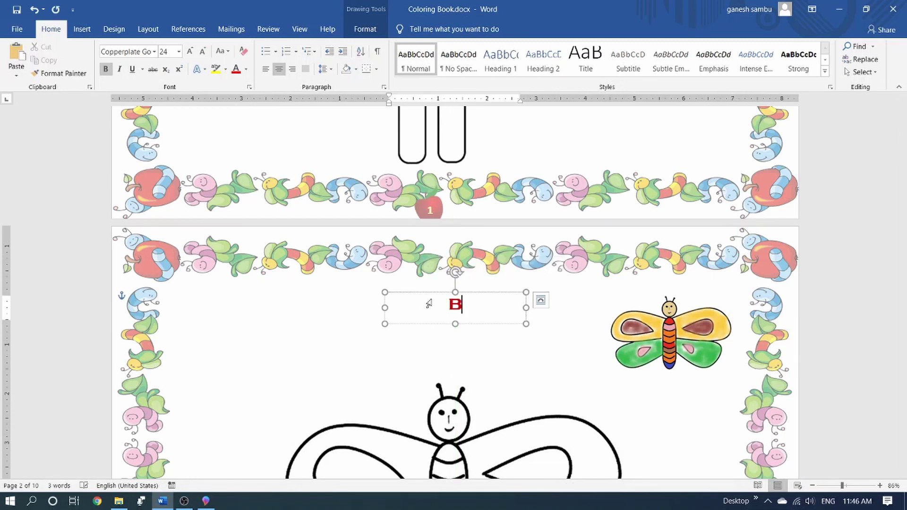
{"action": "type", "text": "UTTERF"}
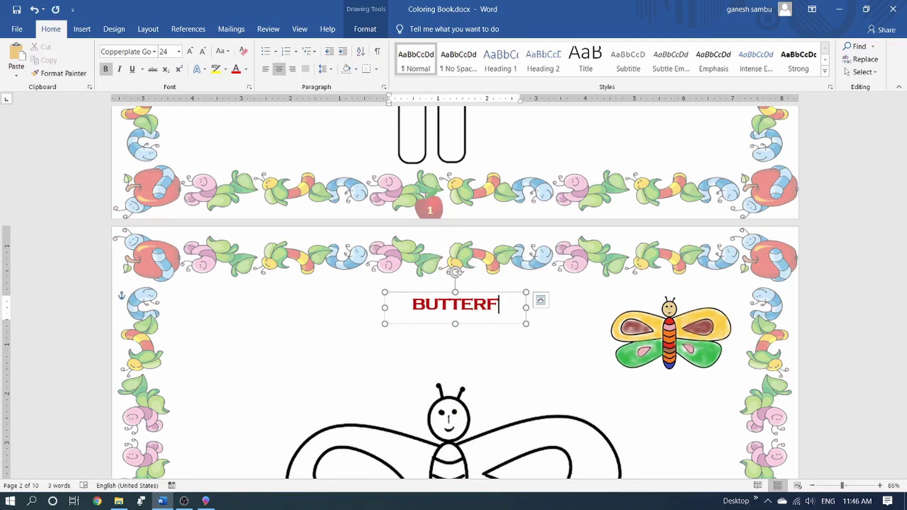
{"action": "type", "text": "LY"}
{"action": "scroll", "coordinate": [512, 336], "scroll_direction": "down", "scroll_amount": 4}
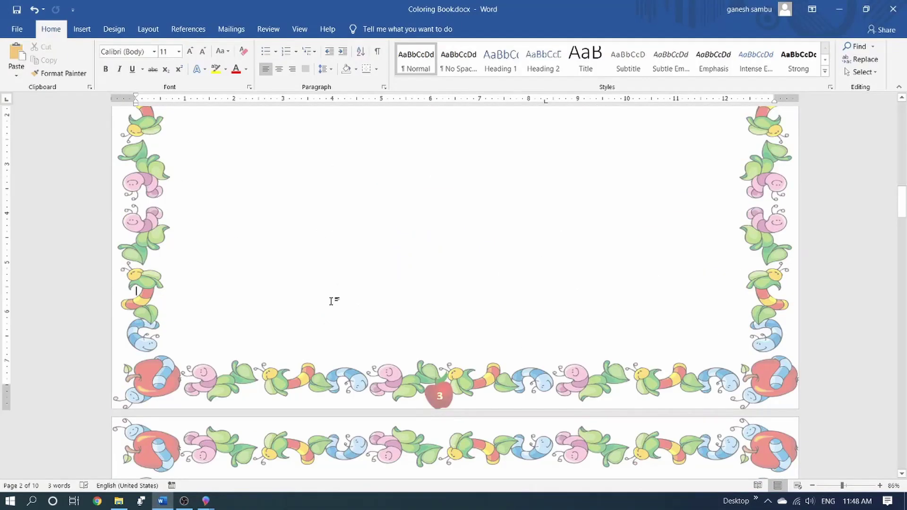
- Paste the rat outline onto page 3, change its text wrapping and move it right
{"action": "right_click", "coordinate": [330, 245]}
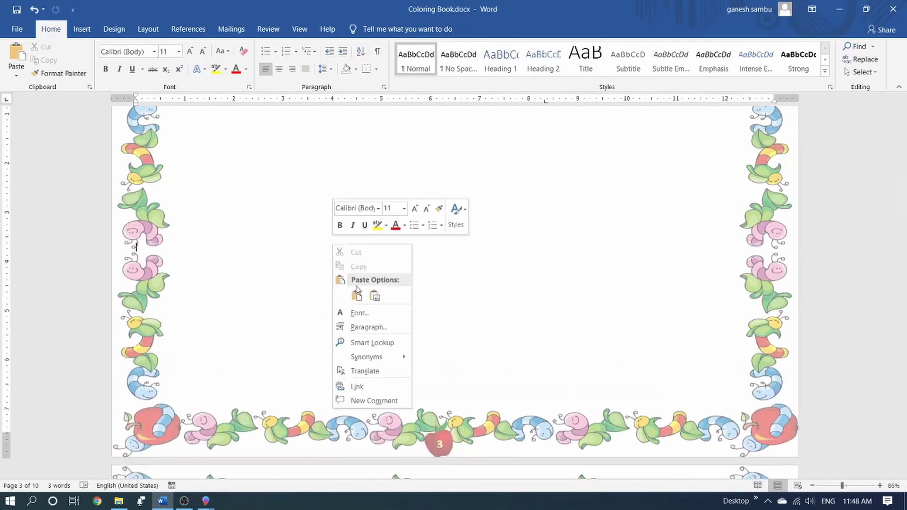
{"action": "left_click", "coordinate": [358, 295]}
{"action": "left_click", "coordinate": [522, 360]}
{"action": "left_click", "coordinate": [531, 330]}
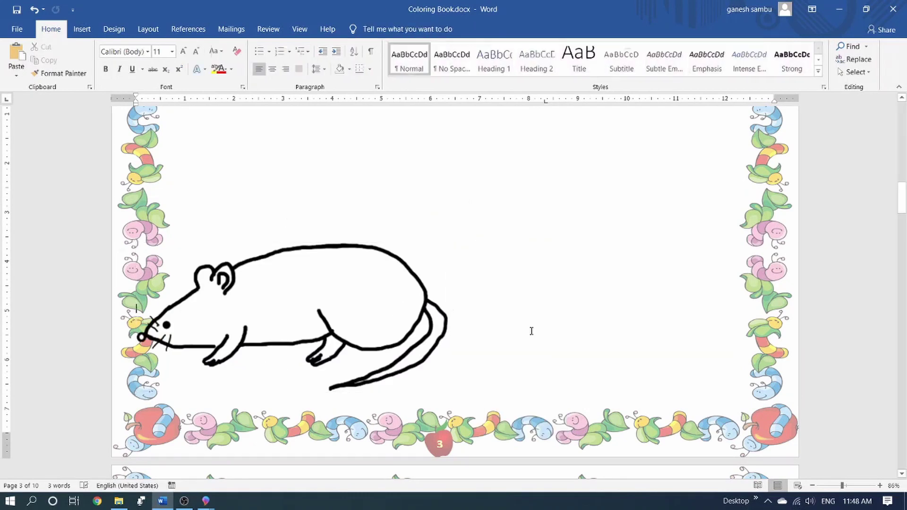
{"action": "left_click_drag", "start_coordinate": [357, 303], "coordinate": [512, 304]}
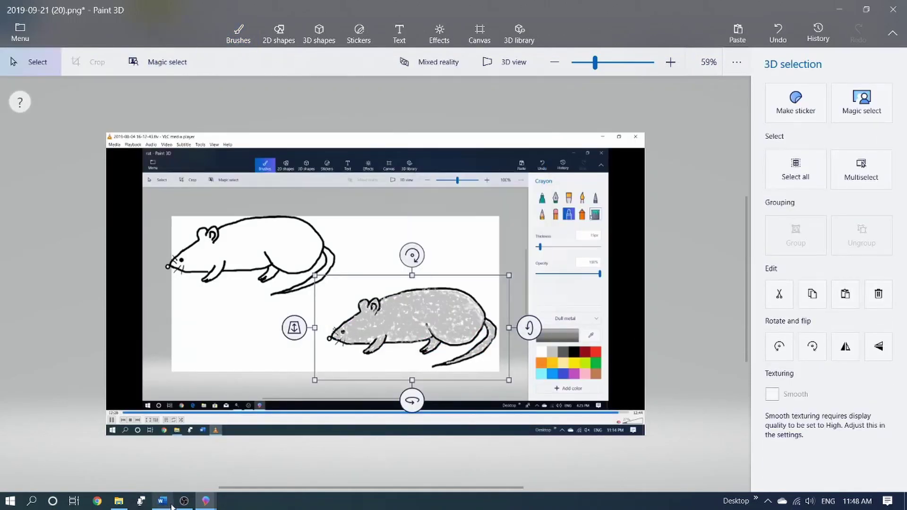
- Paste the grey rat picture, shrink it into page 3's top-right corner, and select the BUTTERFLY title
{"action": "left_click", "coordinate": [162, 501]}
{"action": "right_click", "coordinate": [587, 248]}
{"action": "left_click", "coordinate": [627, 341]}
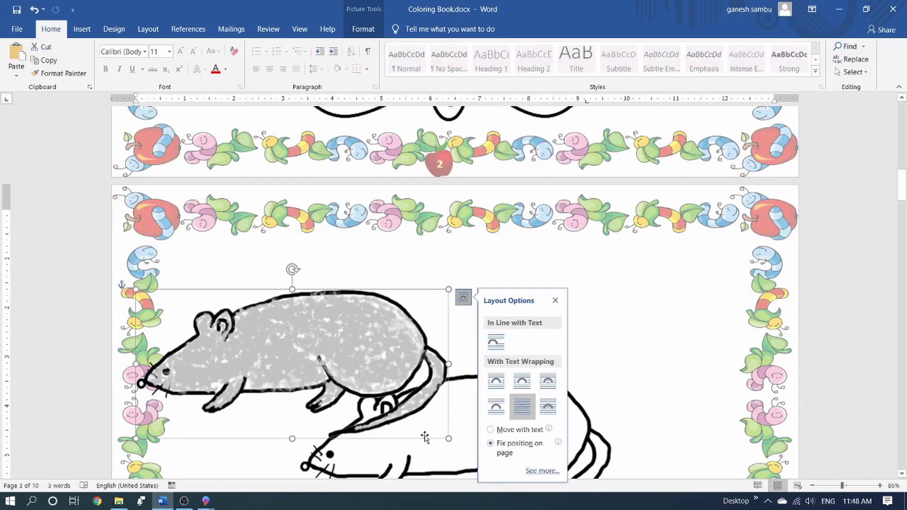
{"action": "left_click_drag", "start_coordinate": [448, 438], "coordinate": [271, 354]}
{"action": "left_click_drag", "start_coordinate": [204, 318], "coordinate": [662, 283]}
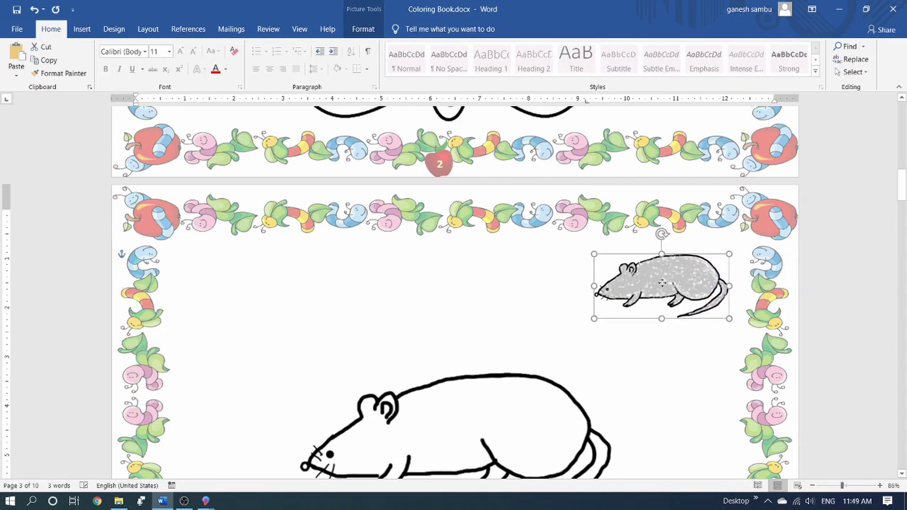
{"action": "left_click", "coordinate": [475, 313]}
{"action": "scroll", "coordinate": [476, 313], "scroll_direction": "up", "scroll_amount": 10}
{"action": "left_click", "coordinate": [453, 296]}
- Copy the BUTTERFLY title box onto page 3 and retitle it RAT
{"action": "right_click", "coordinate": [473, 297]}
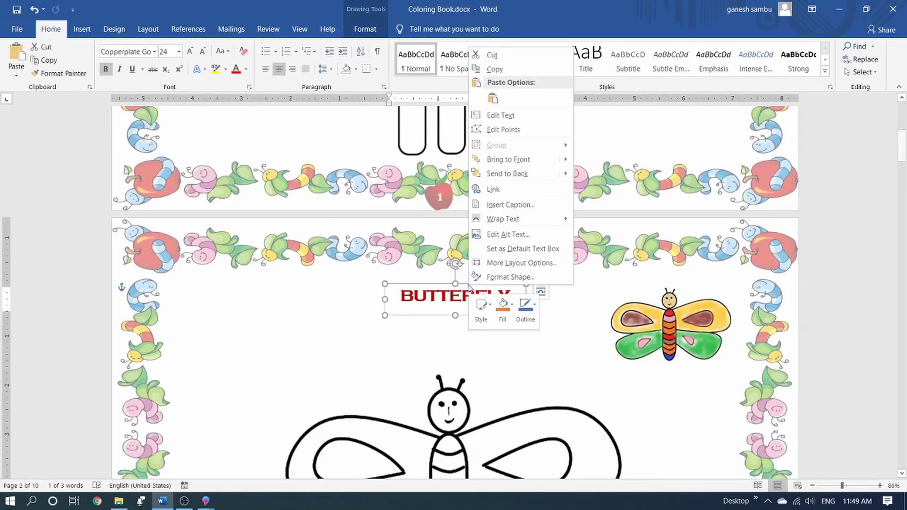
{"action": "key", "text": "Escape"}
{"action": "scroll", "coordinate": [455, 293], "scroll_direction": "down", "scroll_amount": 7}
{"action": "right_click", "coordinate": [405, 218]}
{"action": "left_click", "coordinate": [416, 265]}
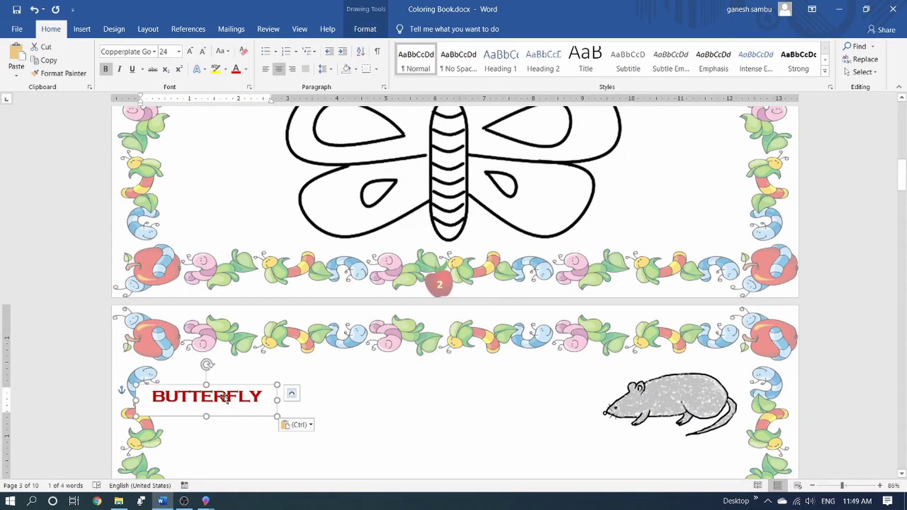
{"action": "type", "text": "RAT"}
- Paste the title box onto page 4 and the following page
{"action": "scroll", "coordinate": [425, 283], "scroll_direction": "down", "scroll_amount": 7}
{"action": "right_click", "coordinate": [421, 198]}
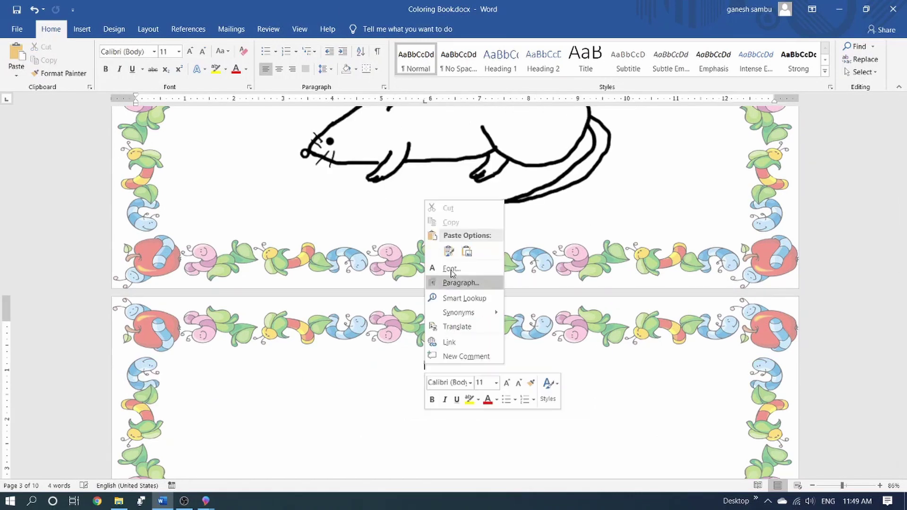
{"action": "left_click", "coordinate": [426, 253]}
{"action": "scroll", "coordinate": [436, 354], "scroll_direction": "down", "scroll_amount": 7}
{"action": "right_click", "coordinate": [447, 186]}
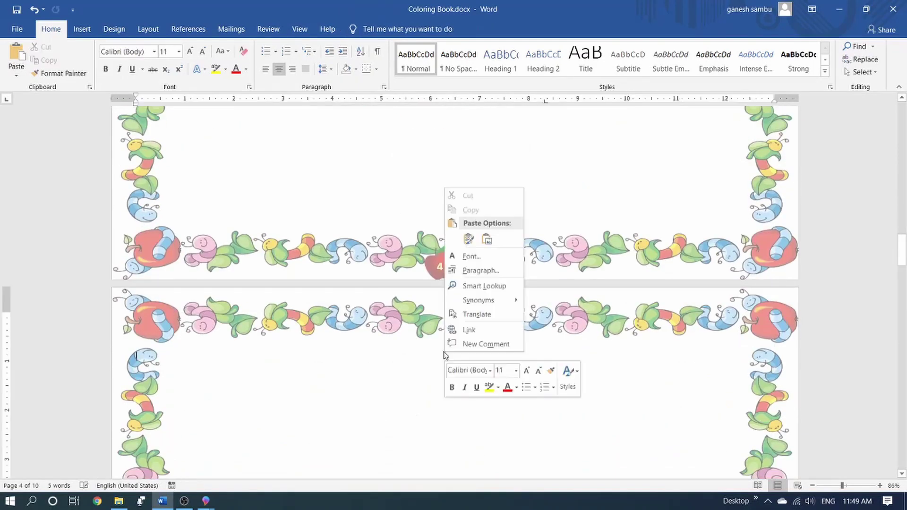
{"action": "left_click", "coordinate": [466, 239]}
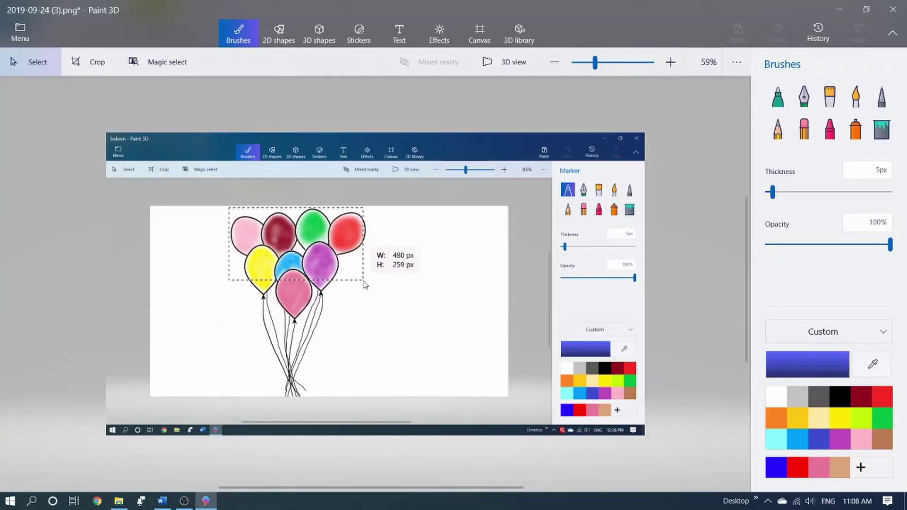
- Copy the coloured balloon selection in Paint 3D and switch back to Word
{"action": "right_click", "coordinate": [371, 400]}
{"action": "left_click", "coordinate": [354, 160]}
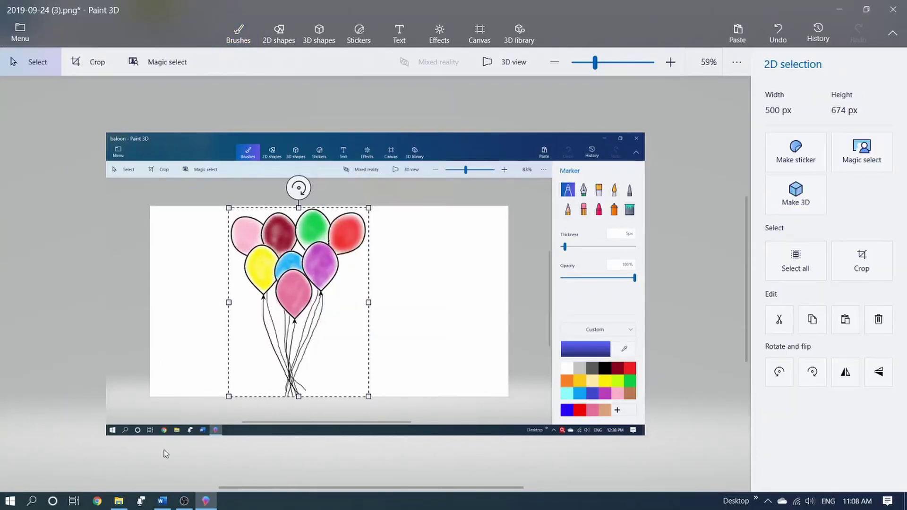
{"action": "left_click", "coordinate": [163, 500]}
{"action": "scroll", "coordinate": [597, 204], "scroll_direction": "down", "scroll_amount": 7}
- Paste the coloured balloons picture, set it Behind Text, and undo an accidental enlargement
{"action": "left_click", "coordinate": [638, 258]}
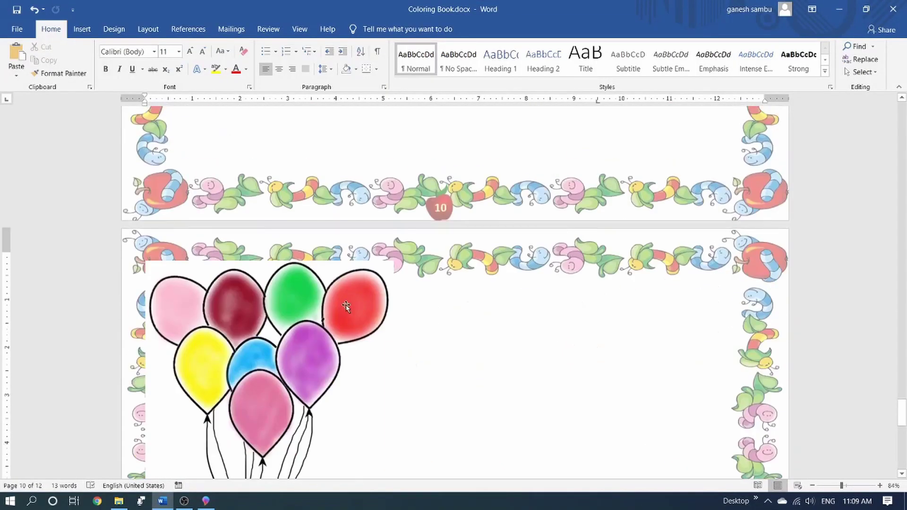
{"action": "left_click", "coordinate": [474, 382]}
{"action": "left_click", "coordinate": [344, 328]}
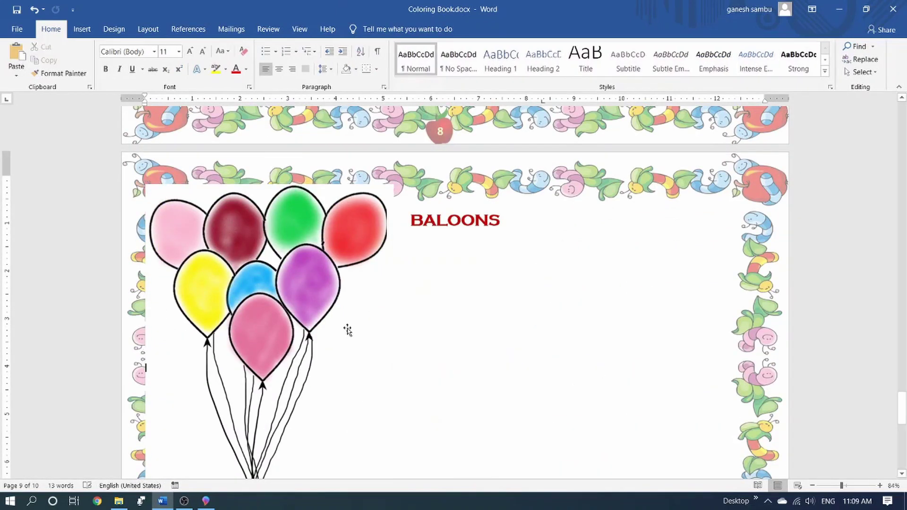
{"action": "scroll", "coordinate": [370, 301], "scroll_direction": "down", "scroll_amount": 4}
{"action": "key", "text": "ctrl+z"}
{"action": "key", "text": "ctrl+z"}
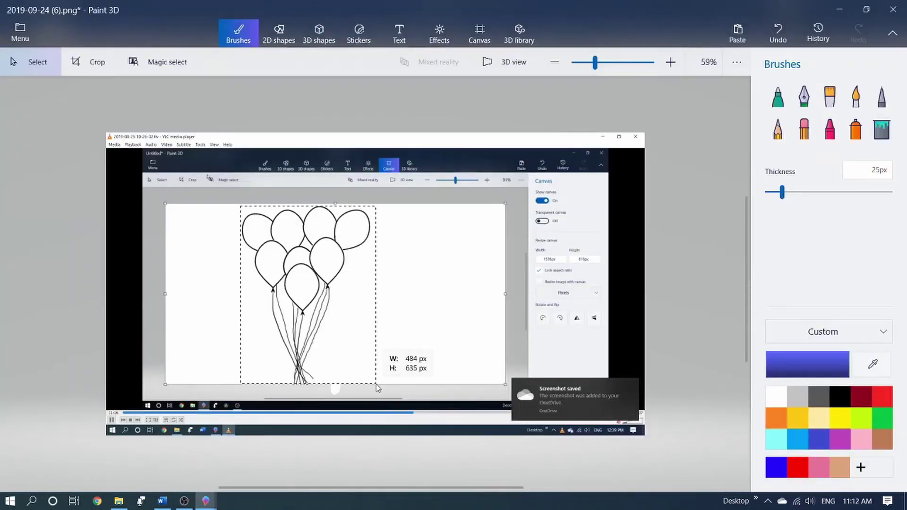
- Copy the outline balloon drawing from Paint 3D and paste it into Word
{"action": "right_click", "coordinate": [294, 300]}
{"action": "left_click", "coordinate": [330, 101]}
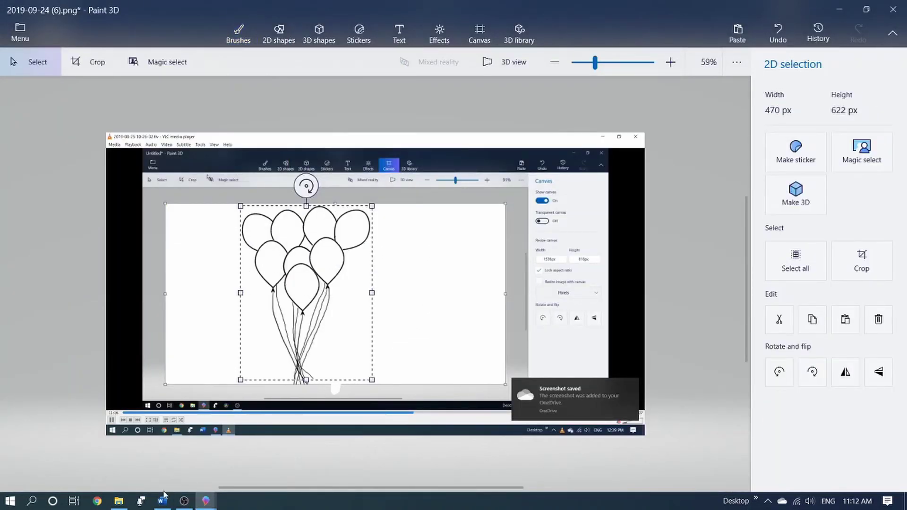
{"action": "left_click", "coordinate": [163, 501]}
{"action": "key", "text": "ctrl+v"}
- Set the outline balloons Behind Text, then resize and centre it large under BALOONS
{"action": "left_click", "coordinate": [655, 335]}
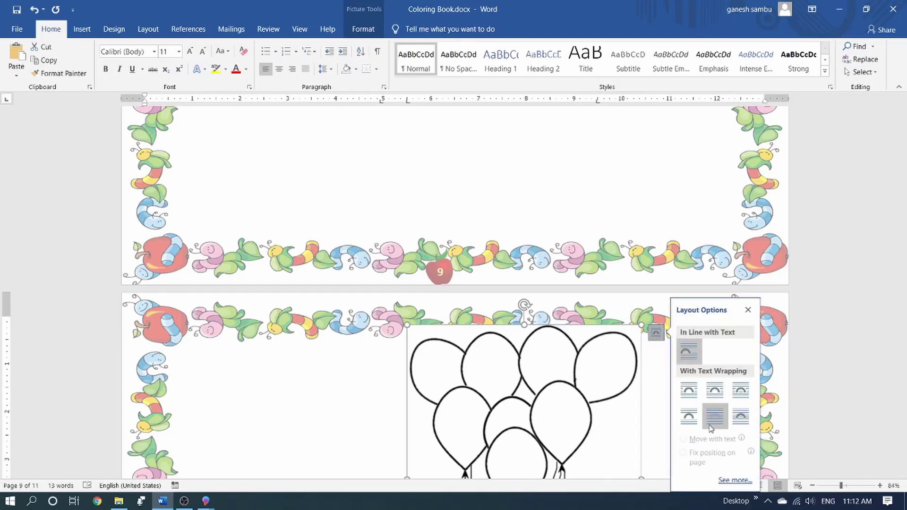
{"action": "left_click", "coordinate": [715, 418]}
{"action": "scroll", "coordinate": [146, 170], "scroll_direction": "up", "scroll_amount": 5}
{"action": "left_click", "coordinate": [624, 424]}
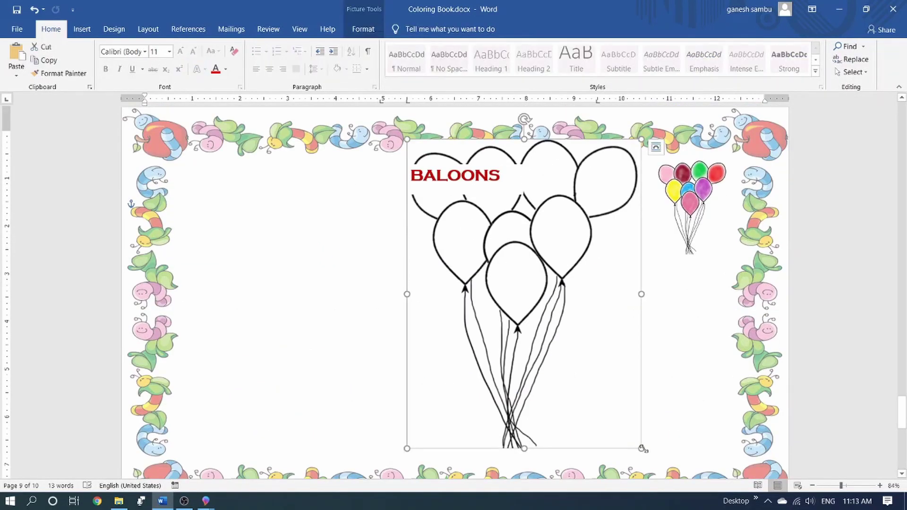
{"action": "left_click_drag", "start_coordinate": [642, 449], "coordinate": [608, 399]}
{"action": "left_click_drag", "start_coordinate": [502, 249], "coordinate": [465, 313]}
{"action": "left_click_drag", "start_coordinate": [369, 329], "coordinate": [328, 330]}
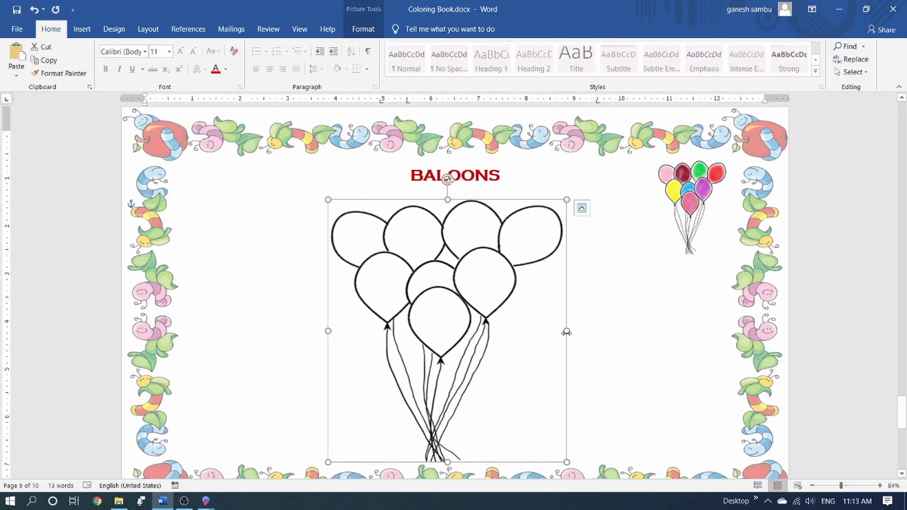
{"action": "left_click_drag", "start_coordinate": [566, 332], "coordinate": [578, 332]}
{"action": "left_click", "coordinate": [838, 339]}
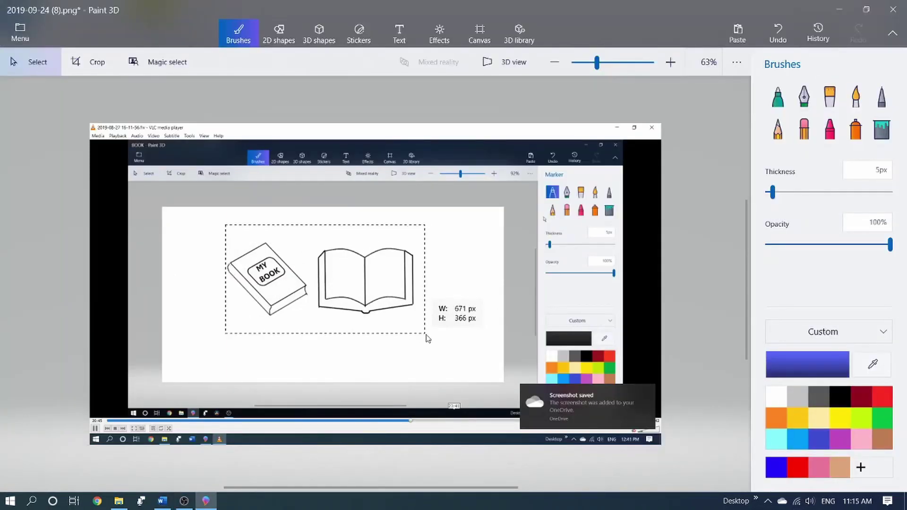
- Cut out and copy the outline books, paste them into Word Behind Text, and position them
{"action": "left_click_drag", "start_coordinate": [426, 338], "coordinate": [428, 338]}
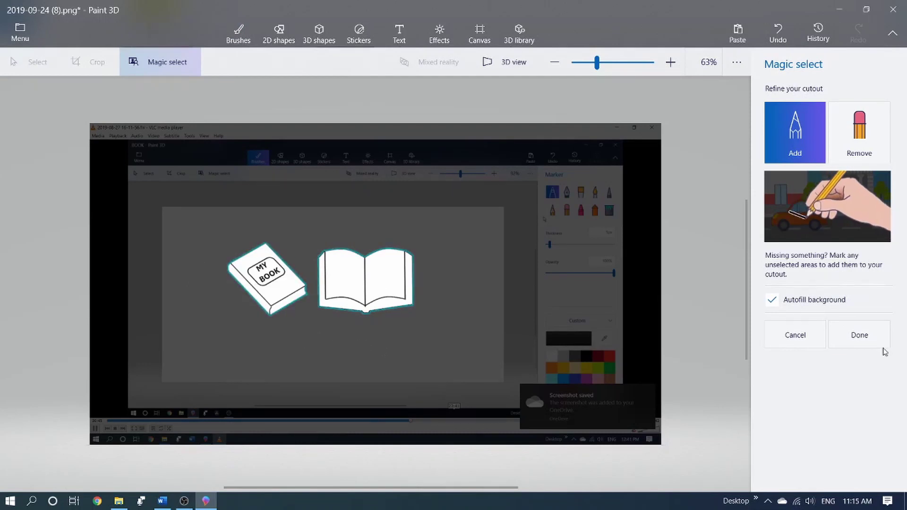
{"action": "left_click", "coordinate": [859, 335]}
{"action": "right_click", "coordinate": [409, 276]}
{"action": "left_click", "coordinate": [473, 108]}
{"action": "key", "text": "alt+Tab"}
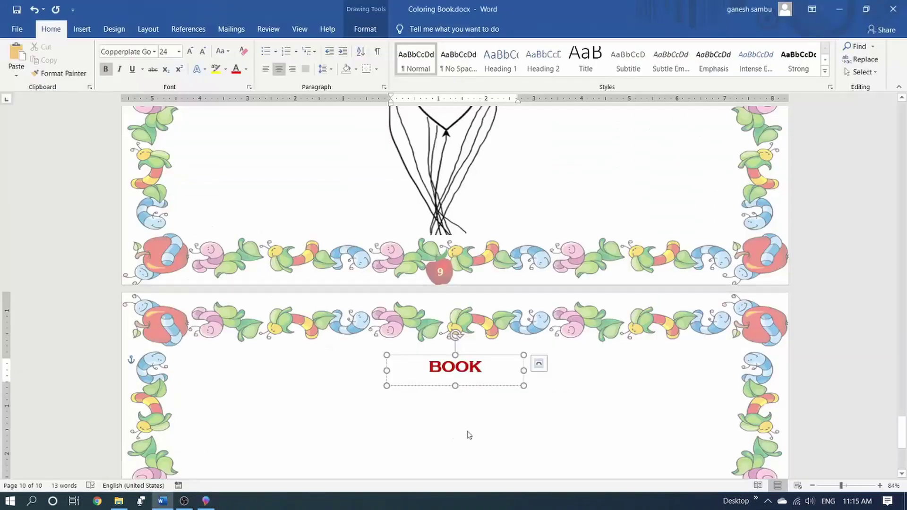
{"action": "left_click", "coordinate": [460, 349]}
{"action": "left_click", "coordinate": [481, 294]}
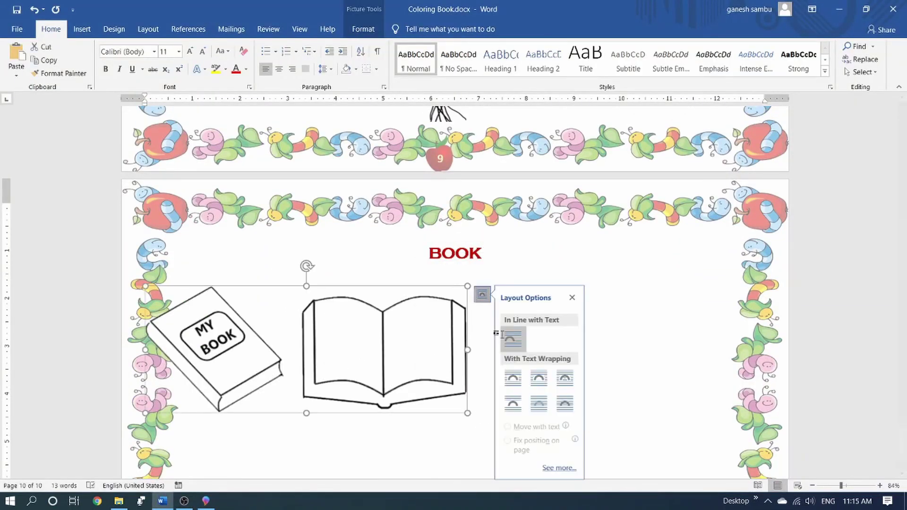
{"action": "left_click", "coordinate": [522, 405]}
{"action": "scroll", "coordinate": [537, 414], "scroll_direction": "down", "scroll_amount": 3}
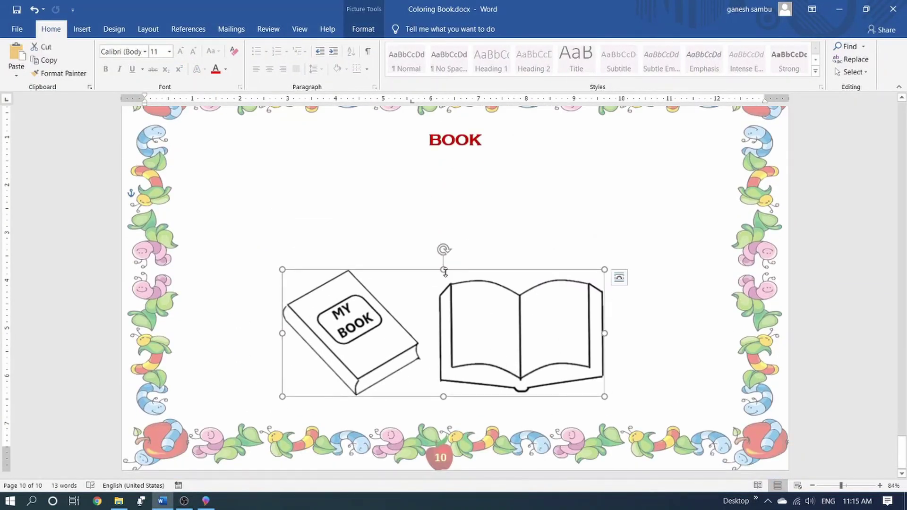
{"action": "left_click_drag", "start_coordinate": [537, 301], "coordinate": [620, 318]}
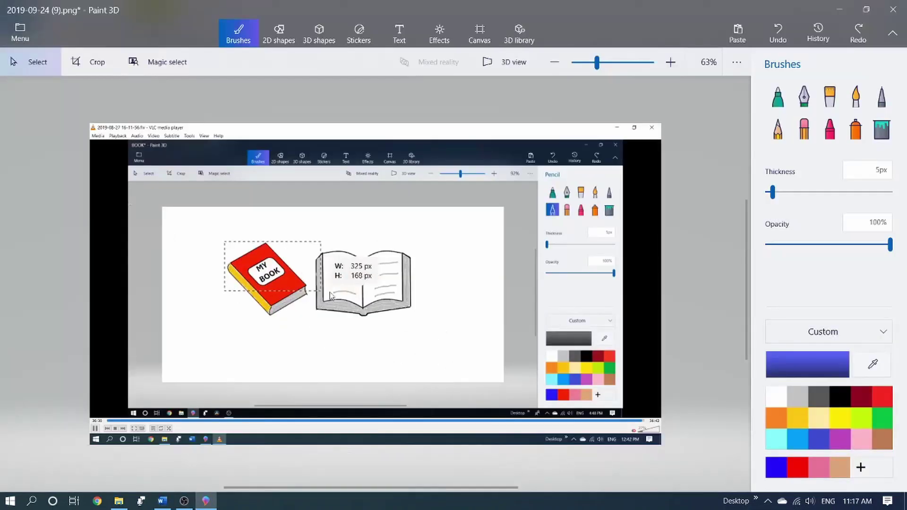
- Copy the coloured books picture from Paint 3D and paste it into Word
{"action": "right_click", "coordinate": [338, 293]}
{"action": "left_click", "coordinate": [373, 105]}
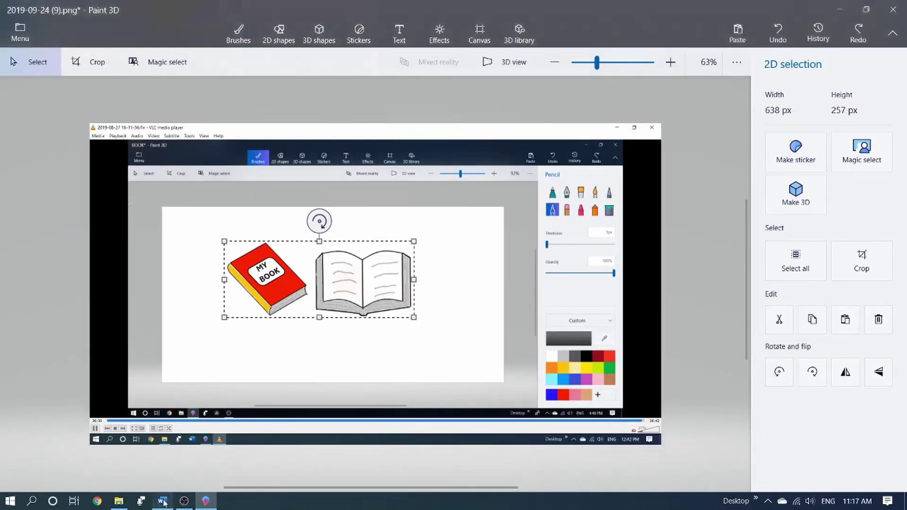
{"action": "left_click", "coordinate": [162, 501]}
{"action": "key", "text": "ctrl+v"}
{"action": "scroll", "coordinate": [635, 201], "scroll_direction": "up", "scroll_amount": 2}
- Set the coloured books Behind Text, move it beside BOOK at top right, and shrink it small
{"action": "left_click", "coordinate": [378, 293]}
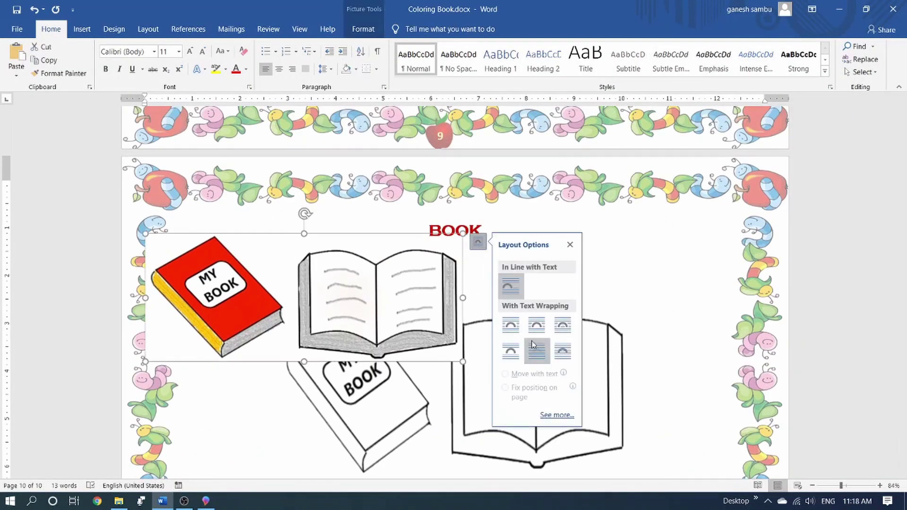
{"action": "left_click", "coordinate": [348, 282]}
{"action": "left_click_drag", "start_coordinate": [348, 282], "coordinate": [698, 282]}
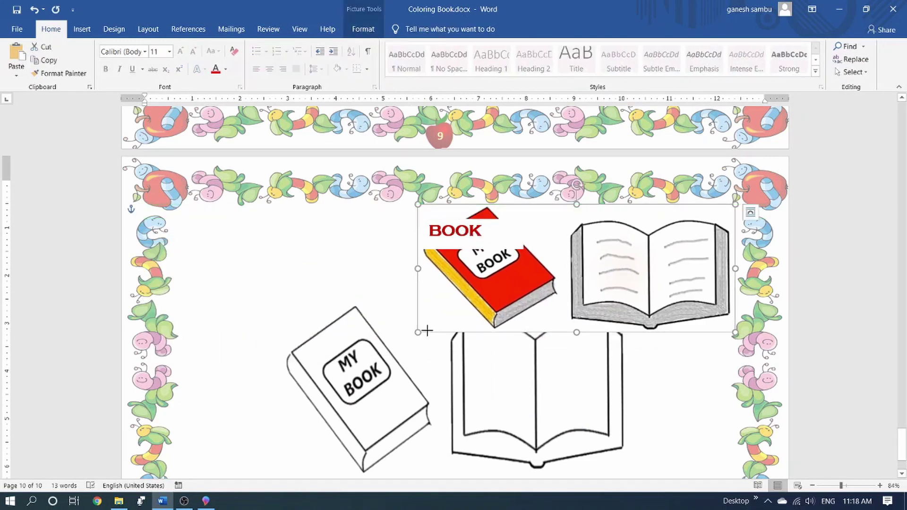
{"action": "left_click_drag", "start_coordinate": [551, 279], "coordinate": [606, 257]}
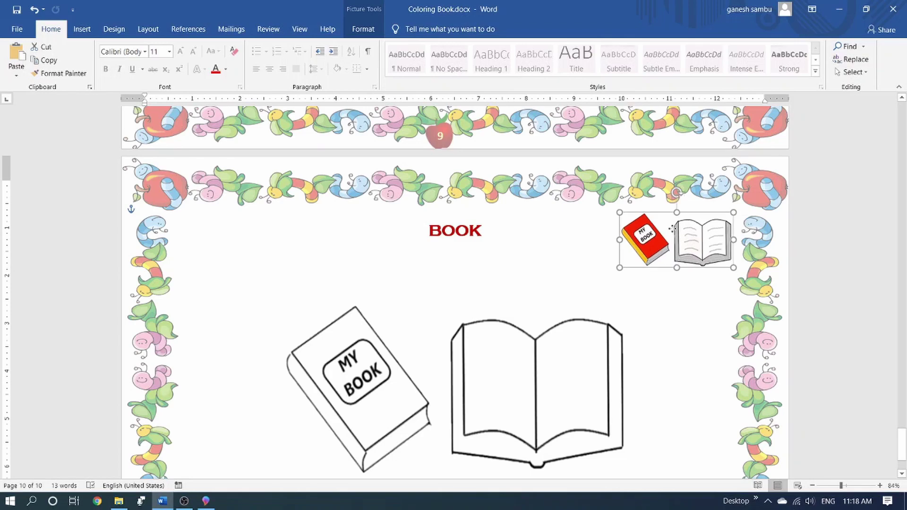
{"action": "left_click", "coordinate": [644, 331]}
{"action": "scroll", "coordinate": [647, 333], "scroll_direction": "down", "scroll_amount": 3}
- Scroll through all ten finished coloring pages, ending back at the BUTTERFLY page
{"action": "scroll", "coordinate": [662, 340], "scroll_direction": "down", "scroll_amount": 1}
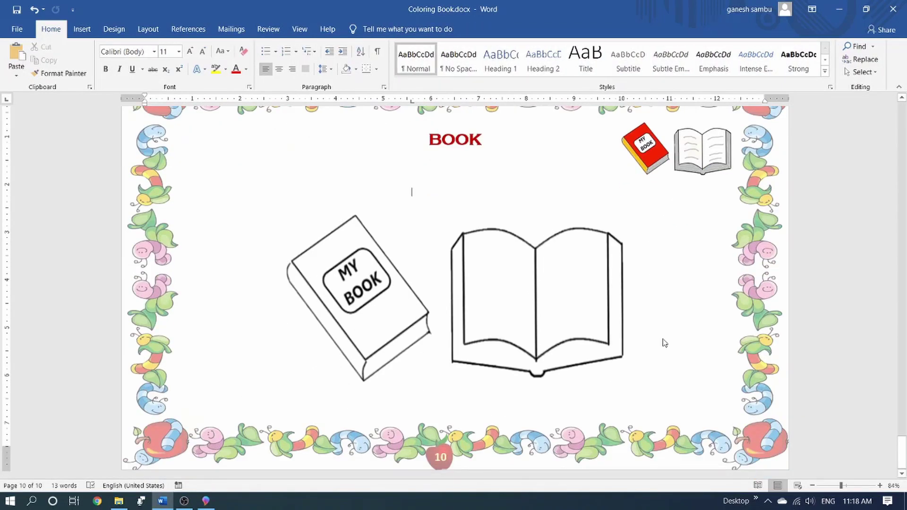
{"action": "scroll", "coordinate": [664, 343], "scroll_direction": "up", "scroll_amount": 5}
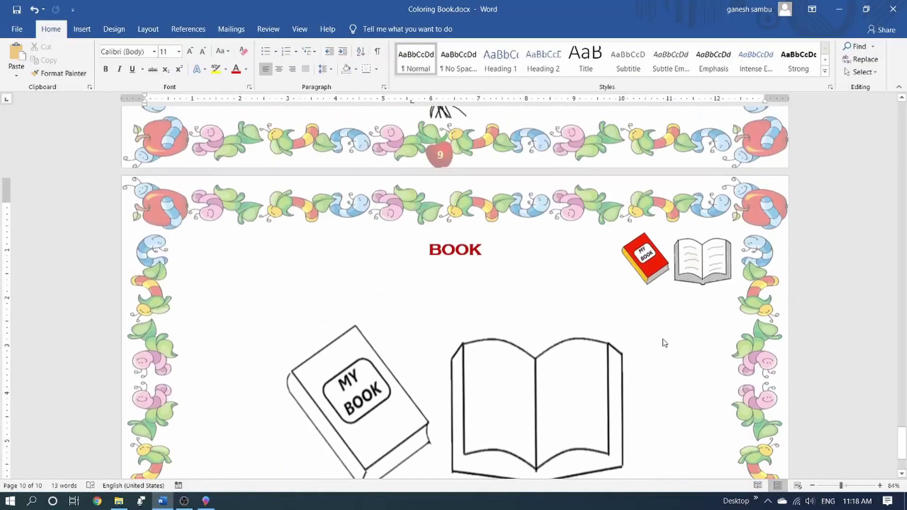
{"action": "scroll", "coordinate": [664, 340], "scroll_direction": "up", "scroll_amount": 10}
{"action": "scroll", "coordinate": [664, 339], "scroll_direction": "up", "scroll_amount": 10}
{"action": "scroll", "coordinate": [664, 339], "scroll_direction": "up", "scroll_amount": 8}
{"action": "scroll", "coordinate": [664, 340], "scroll_direction": "up", "scroll_amount": 10}
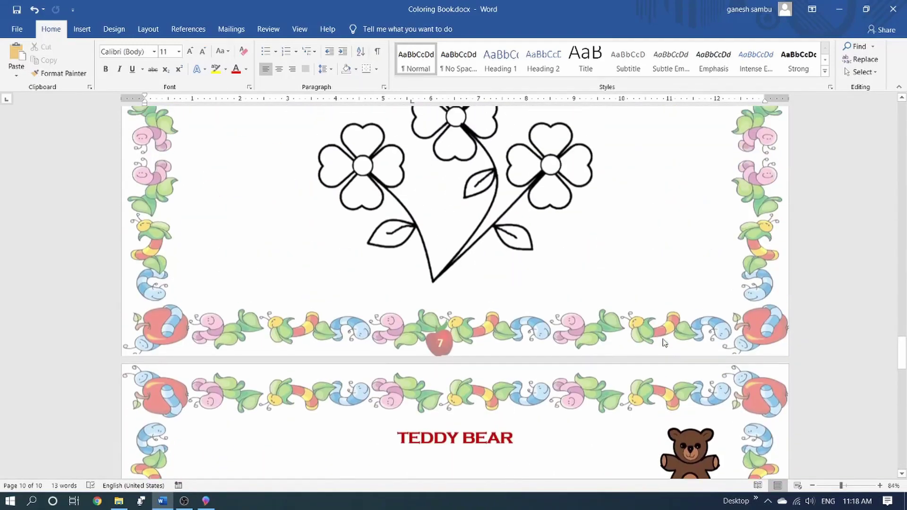
{"action": "scroll", "coordinate": [663, 341], "scroll_direction": "up", "scroll_amount": 9}
{"action": "scroll", "coordinate": [663, 341], "scroll_direction": "up", "scroll_amount": 6}
{"action": "scroll", "coordinate": [663, 340], "scroll_direction": "up", "scroll_amount": 6}
{"action": "scroll", "coordinate": [663, 340], "scroll_direction": "up", "scroll_amount": 10}
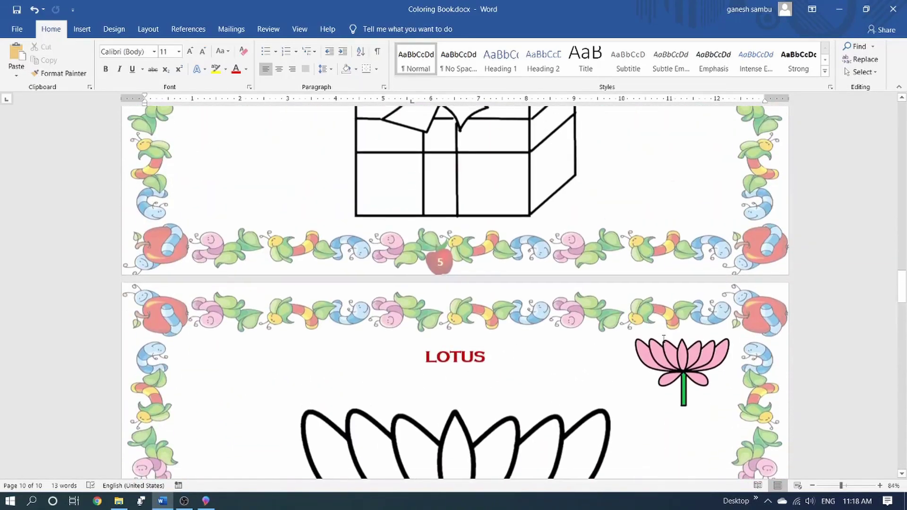
{"action": "scroll", "coordinate": [664, 339], "scroll_direction": "up", "scroll_amount": 7}
{"action": "scroll", "coordinate": [664, 339], "scroll_direction": "up", "scroll_amount": 5}
{"action": "scroll", "coordinate": [664, 339], "scroll_direction": "up", "scroll_amount": 7}
{"action": "scroll", "coordinate": [663, 338], "scroll_direction": "up", "scroll_amount": 5}
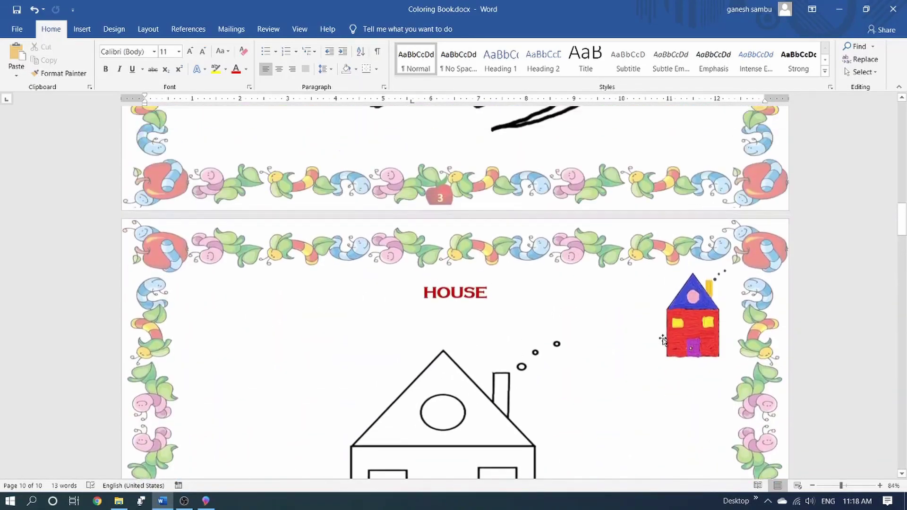
{"action": "scroll", "coordinate": [664, 339], "scroll_direction": "up", "scroll_amount": 10}
{"action": "scroll", "coordinate": [664, 339], "scroll_direction": "up", "scroll_amount": 8}
{"action": "scroll", "coordinate": [663, 339], "scroll_direction": "up", "scroll_amount": 8}
{"action": "scroll", "coordinate": [664, 338], "scroll_direction": "up", "scroll_amount": 9}
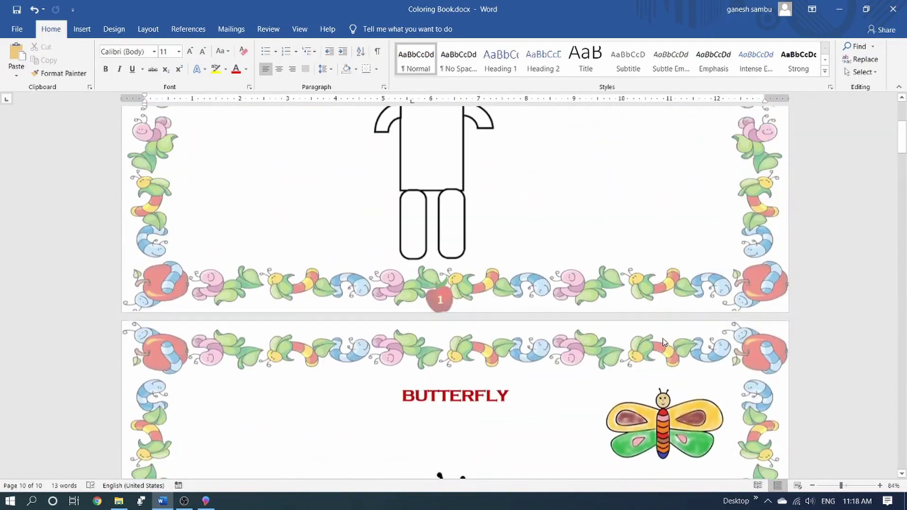
{"action": "scroll", "coordinate": [663, 339], "scroll_direction": "up", "scroll_amount": 8}
{"action": "scroll", "coordinate": [663, 341], "scroll_direction": "down", "scroll_amount": 20}
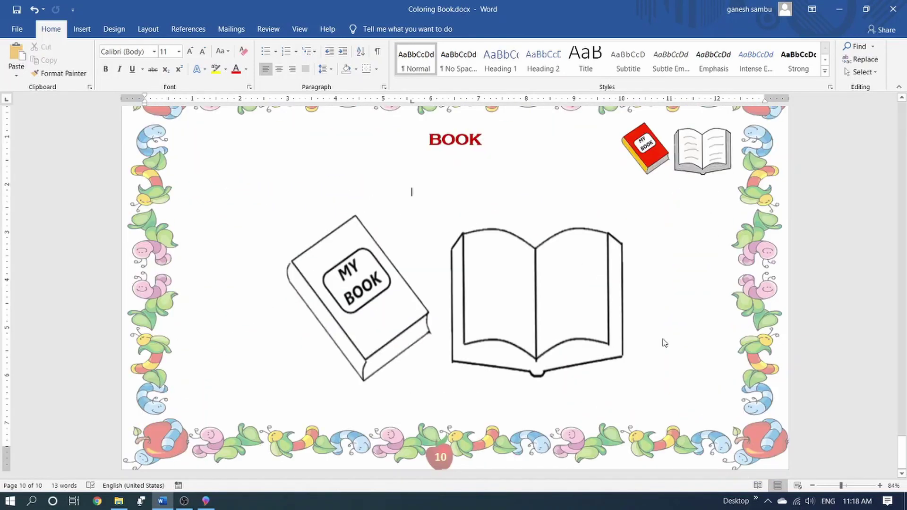
{"action": "scroll", "coordinate": [663, 341], "scroll_direction": "down", "scroll_amount": 8}
{"action": "scroll", "coordinate": [663, 341], "scroll_direction": "down", "scroll_amount": 5}
{"action": "scroll", "coordinate": [663, 341], "scroll_direction": "up", "scroll_amount": 5}
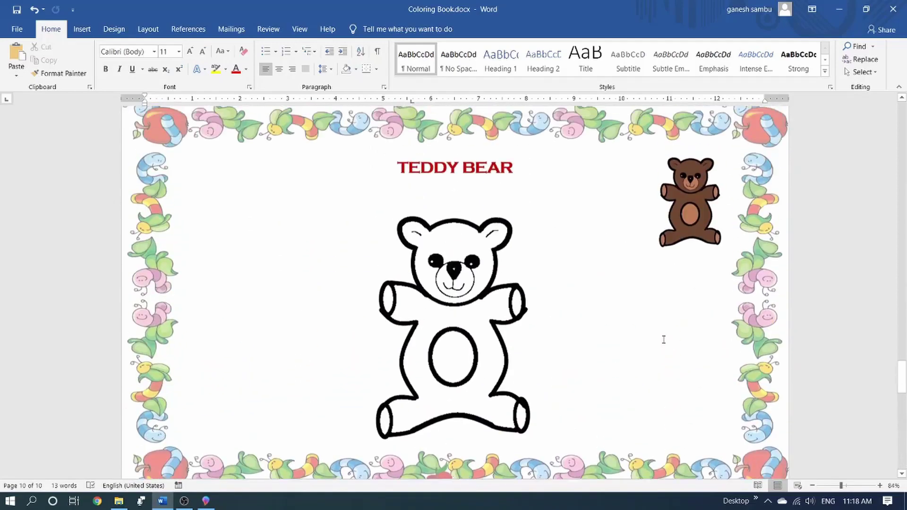
{"action": "scroll", "coordinate": [663, 341], "scroll_direction": "up", "scroll_amount": 5}
{"action": "scroll", "coordinate": [664, 341], "scroll_direction": "up", "scroll_amount": 2}
{"action": "scroll", "coordinate": [663, 341], "scroll_direction": "up", "scroll_amount": 5}
{"action": "scroll", "coordinate": [663, 342], "scroll_direction": "up", "scroll_amount": 5}
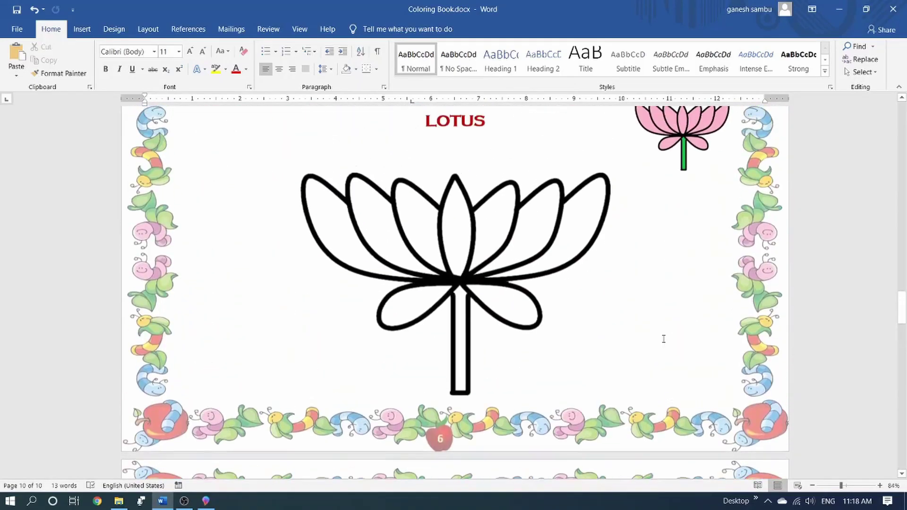
{"action": "scroll", "coordinate": [663, 342], "scroll_direction": "up", "scroll_amount": 8}
{"action": "scroll", "coordinate": [663, 342], "scroll_direction": "up", "scroll_amount": 7}
{"action": "scroll", "coordinate": [664, 342], "scroll_direction": "up", "scroll_amount": 6}
{"action": "scroll", "coordinate": [663, 341], "scroll_direction": "up", "scroll_amount": 7}
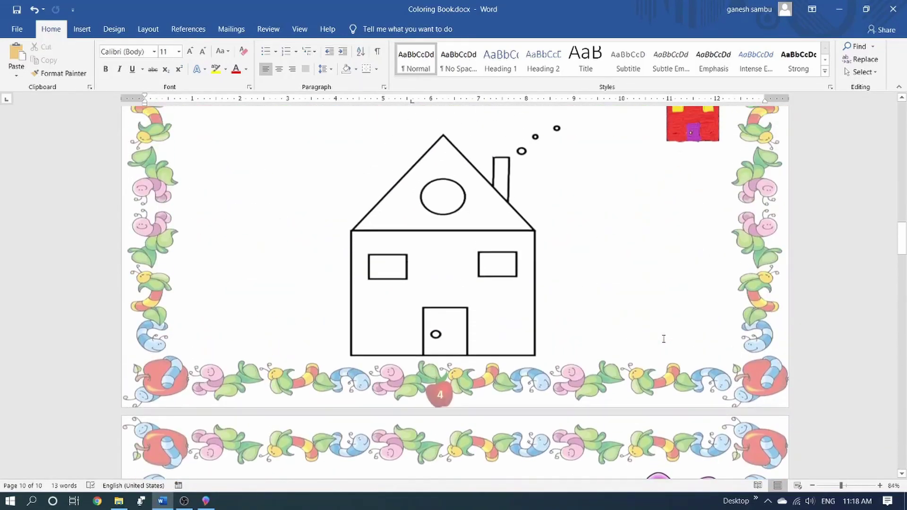
{"action": "scroll", "coordinate": [663, 341], "scroll_direction": "up", "scroll_amount": 5}
{"action": "scroll", "coordinate": [663, 341], "scroll_direction": "up", "scroll_amount": 7}
{"action": "scroll", "coordinate": [663, 341], "scroll_direction": "up", "scroll_amount": 7}
{"action": "scroll", "coordinate": [663, 340], "scroll_direction": "up", "scroll_amount": 5}
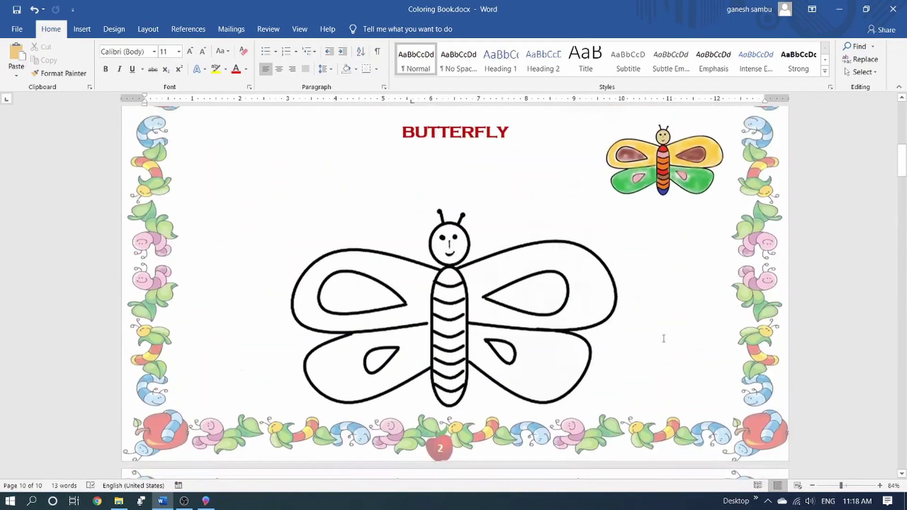